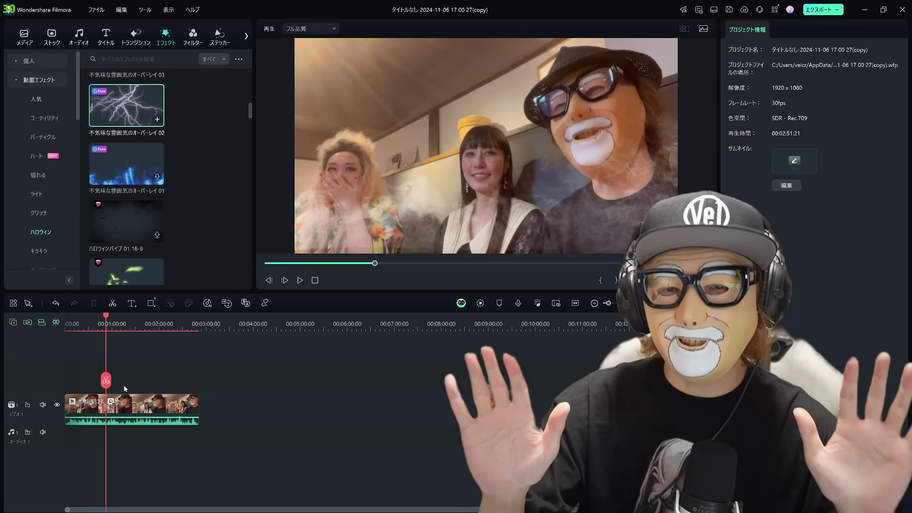
- Preview the clip with its smoke overlay at several points along the timeline
key(space)
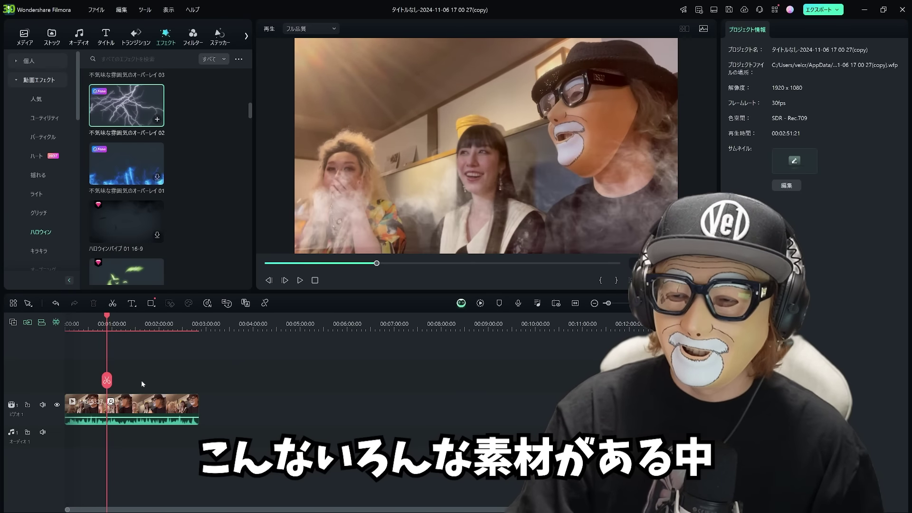
drag(74, 326, 92, 316)
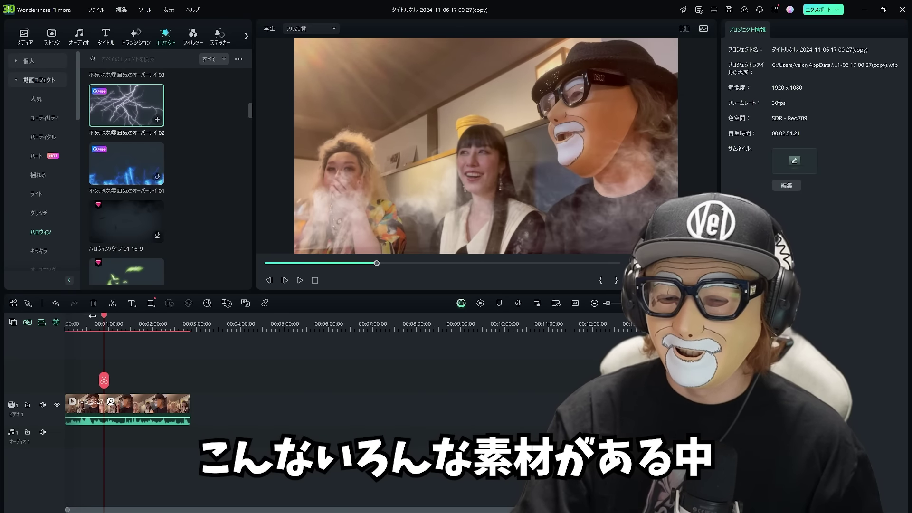
click(146, 326)
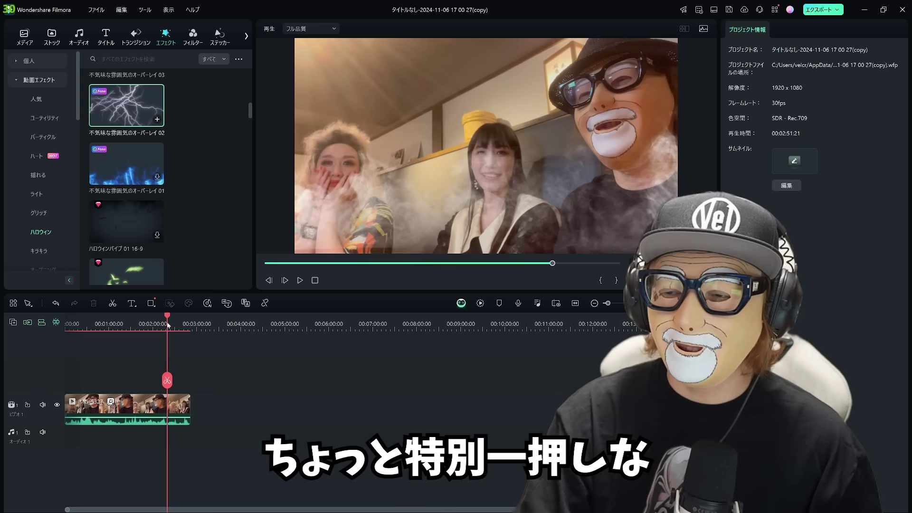
click(138, 326)
key(space)
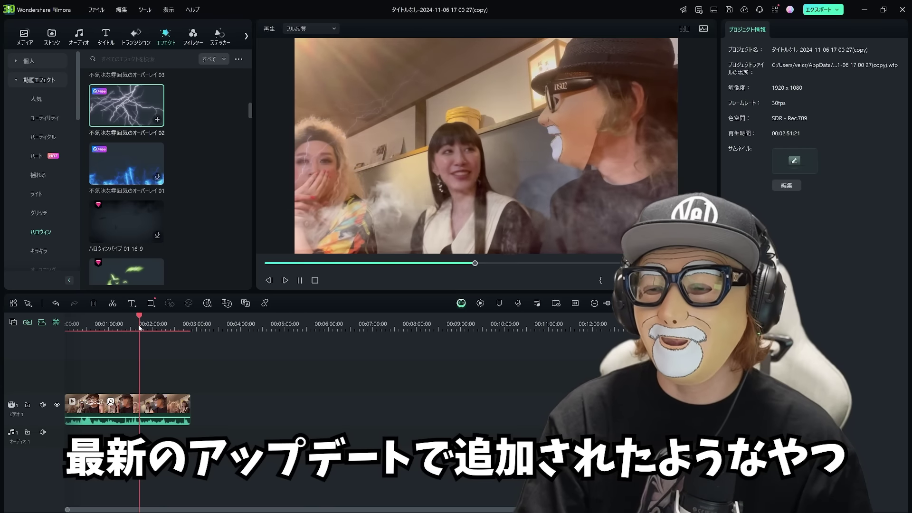
key(space)
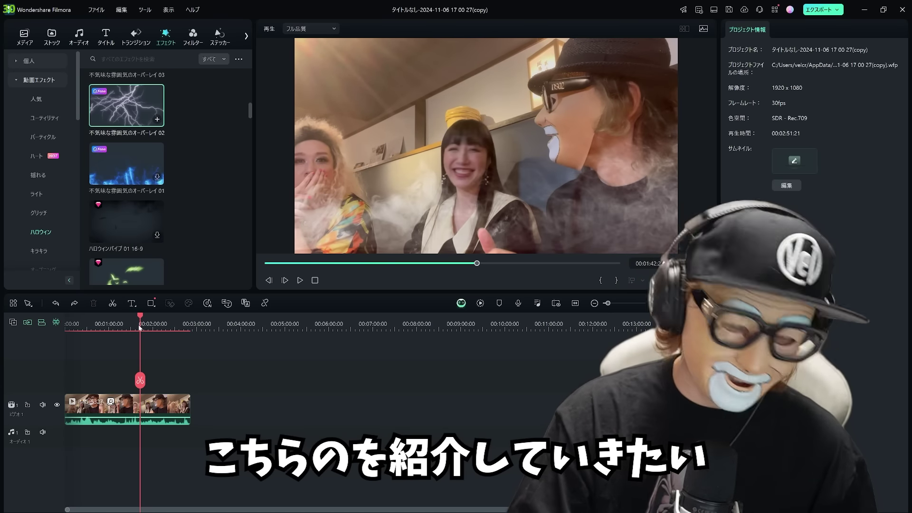
- Undo the smoke overlay on the clip and open the PC screen recorder
key(ctrl+z)
click(96, 10)
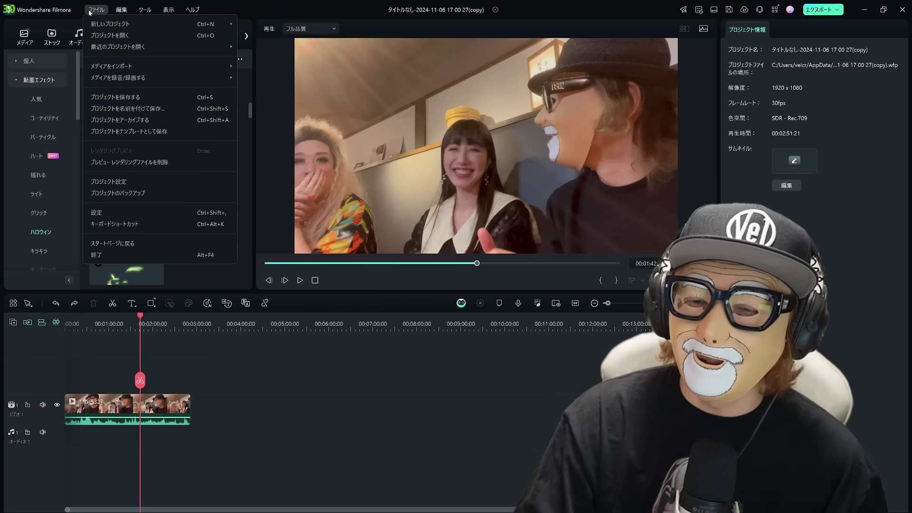
mouse_move(110, 79)
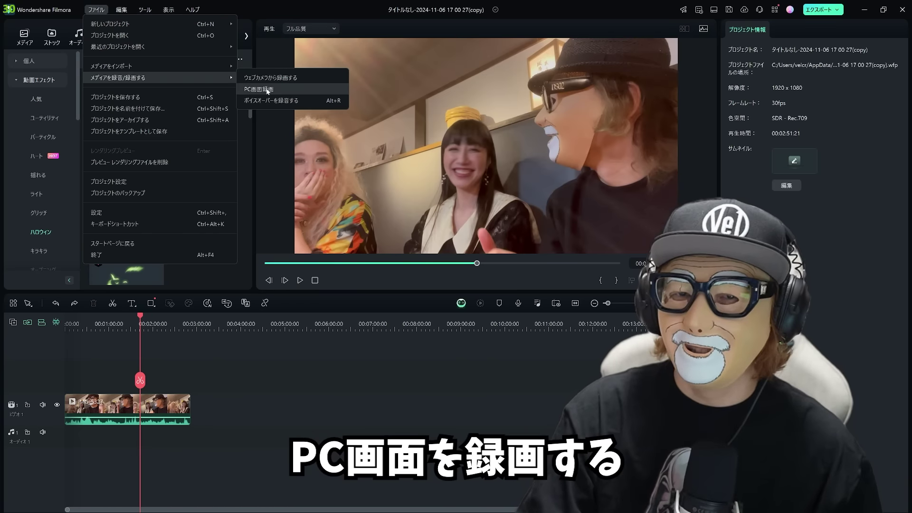
click(267, 91)
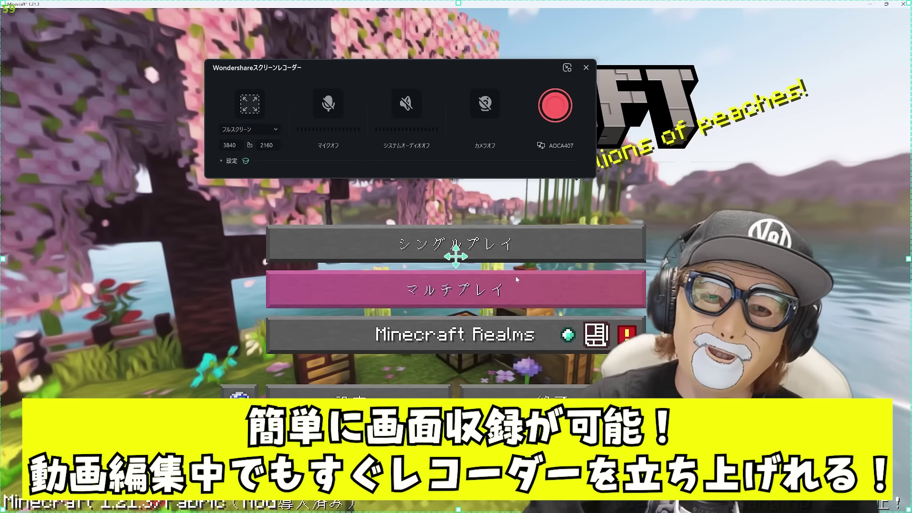
- Examine the screen recorder's detailed settings, including the available frame rate and video quality options
drag(403, 67, 421, 72)
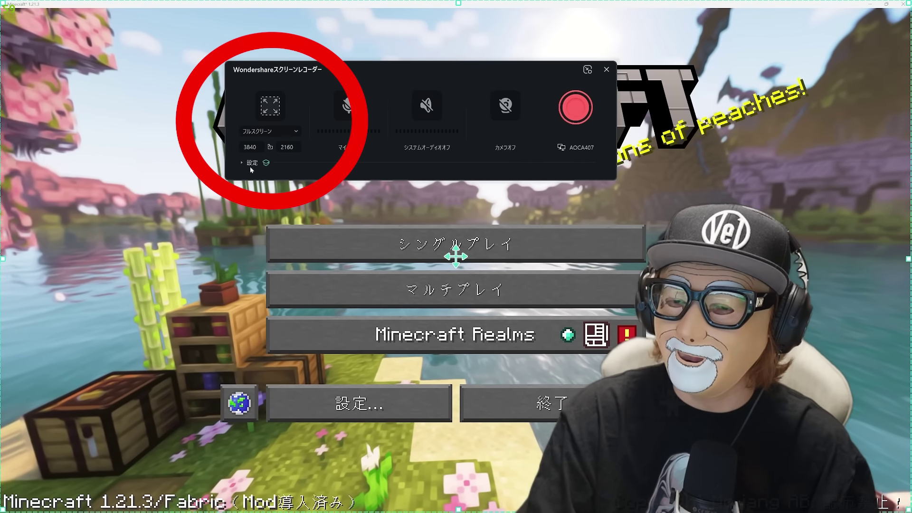
click(246, 165)
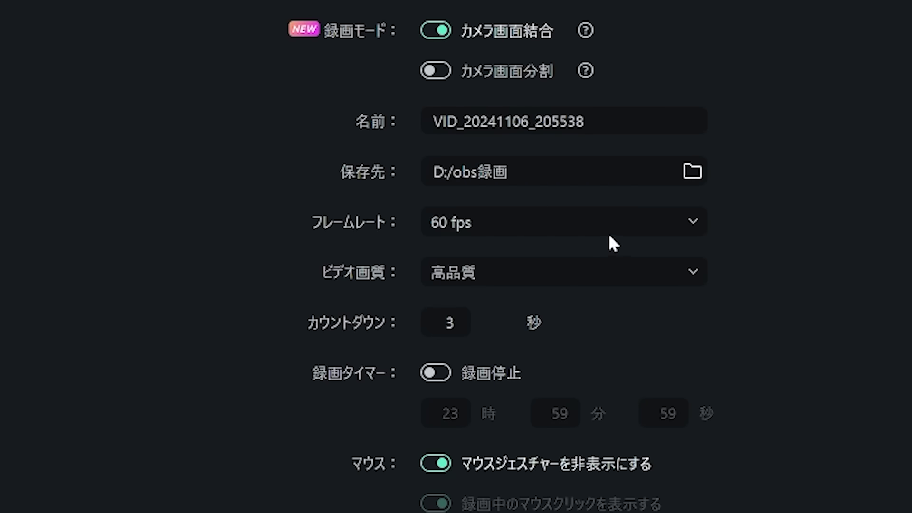
click(689, 230)
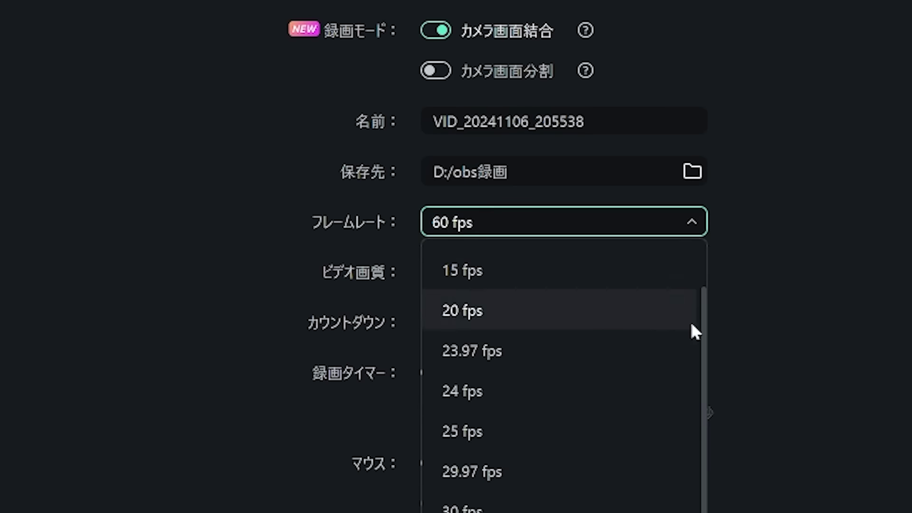
click(699, 216)
click(686, 273)
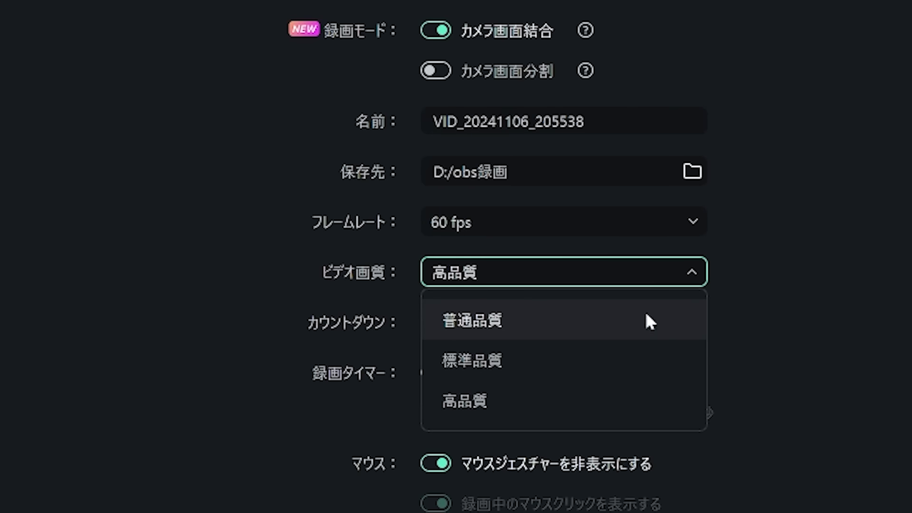
click(687, 276)
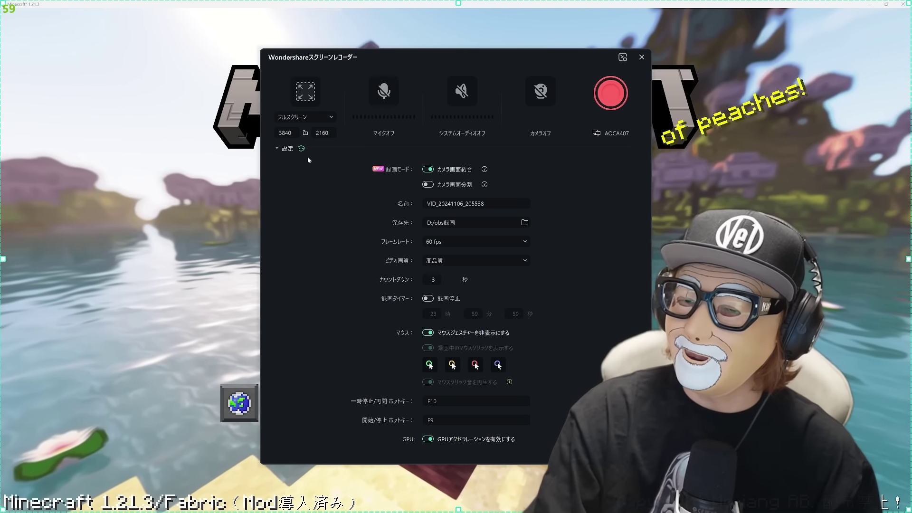
click(288, 148)
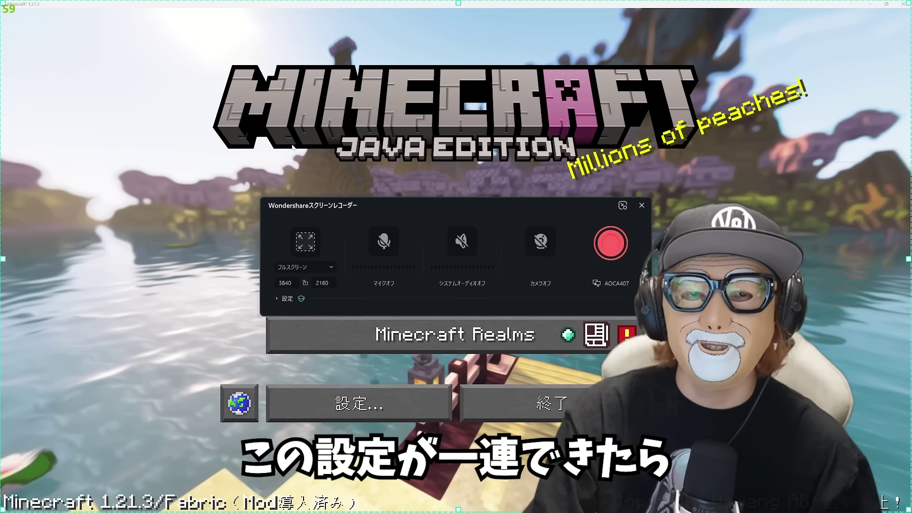
- Record the full screen while opening the existing single-player world in Minecraft, and close the media player showing the recording
drag(491, 204, 337, 278)
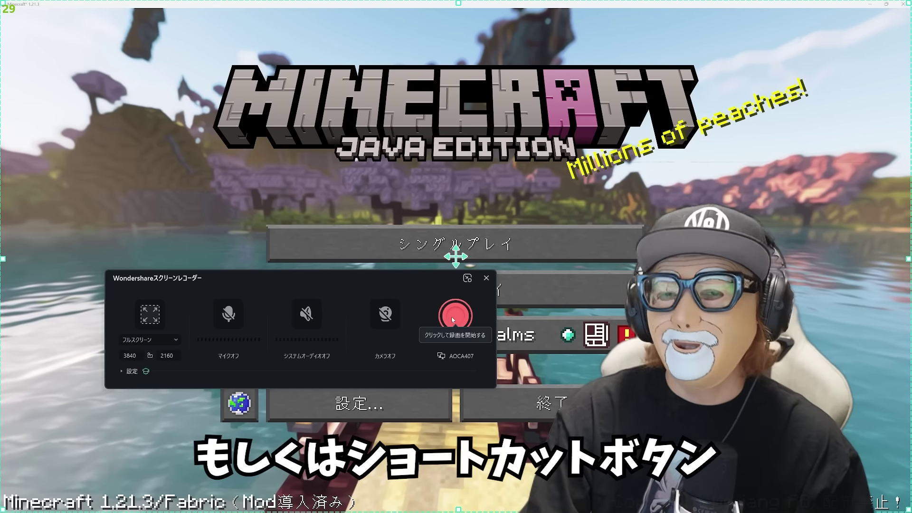
click(451, 316)
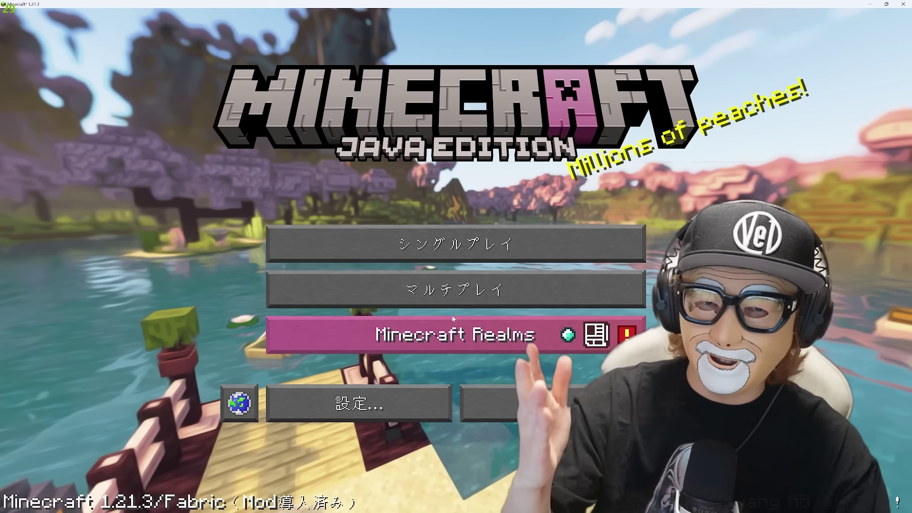
click(490, 260)
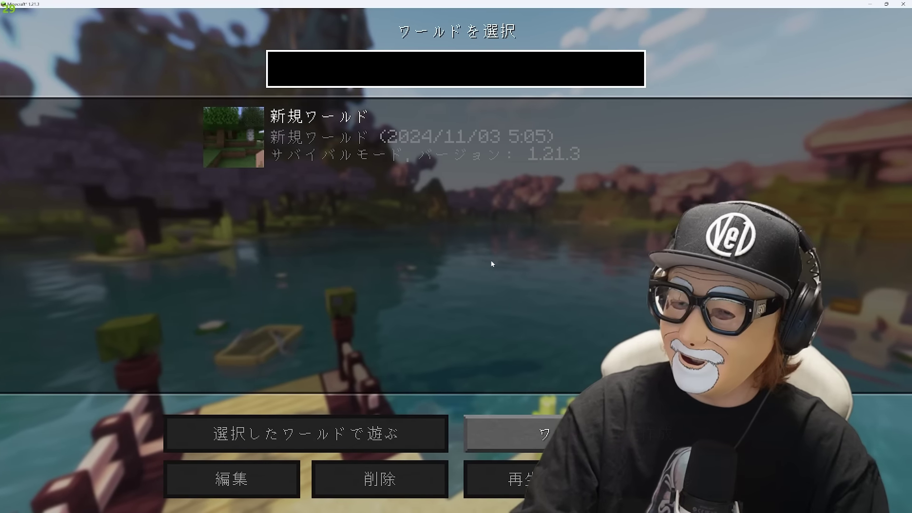
click(246, 147)
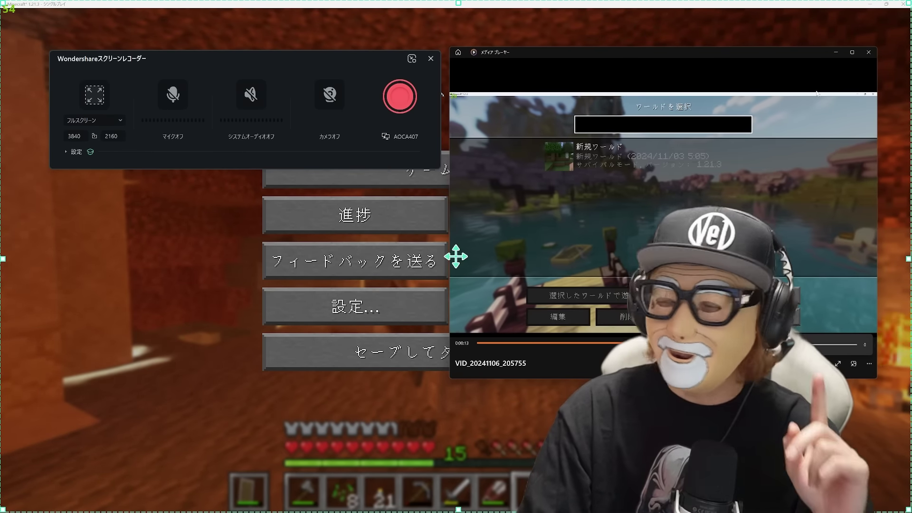
click(868, 52)
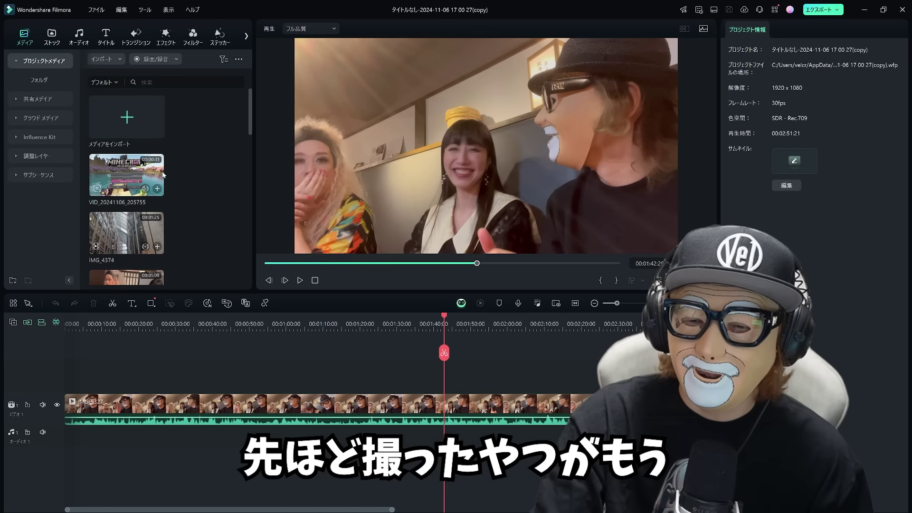
- Append the recorded clip VID_20241106_205755 to the end of video track 1, matching the project settings to the media at 3840 x 2160 60fps
click(122, 177)
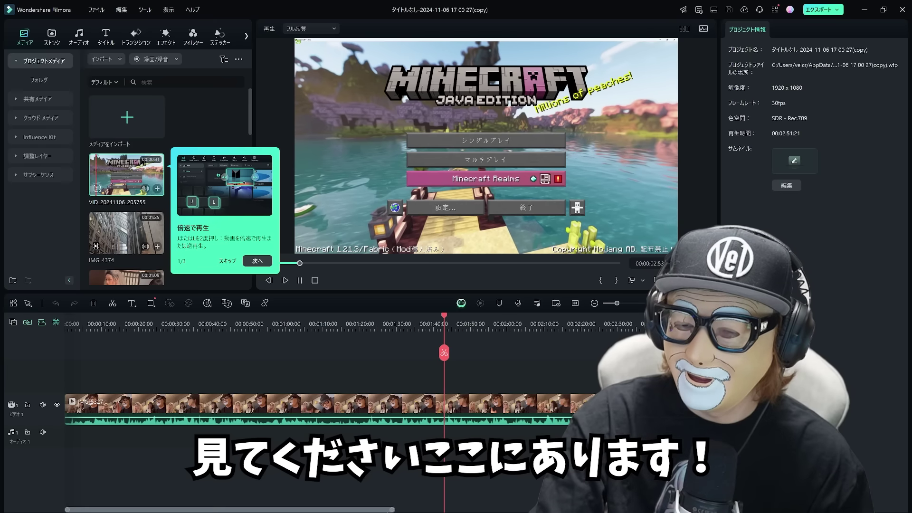
drag(392, 509, 503, 508)
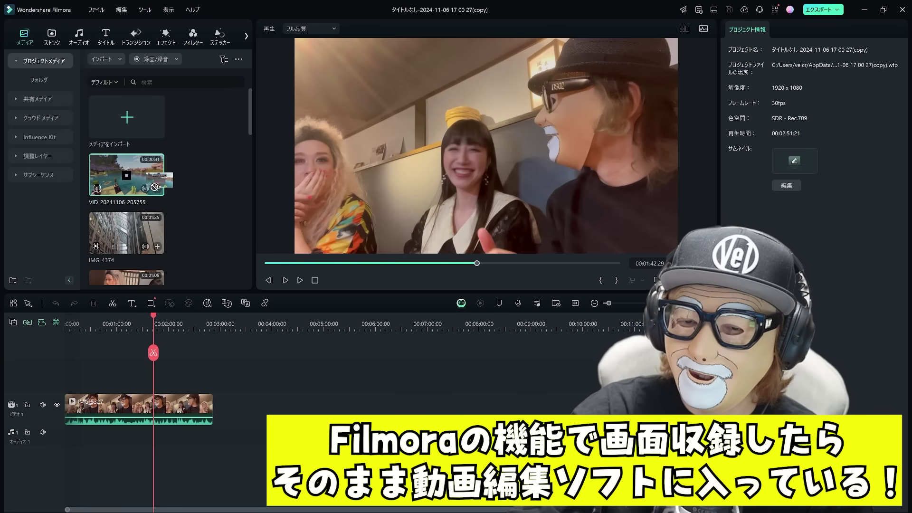
drag(155, 186, 233, 393)
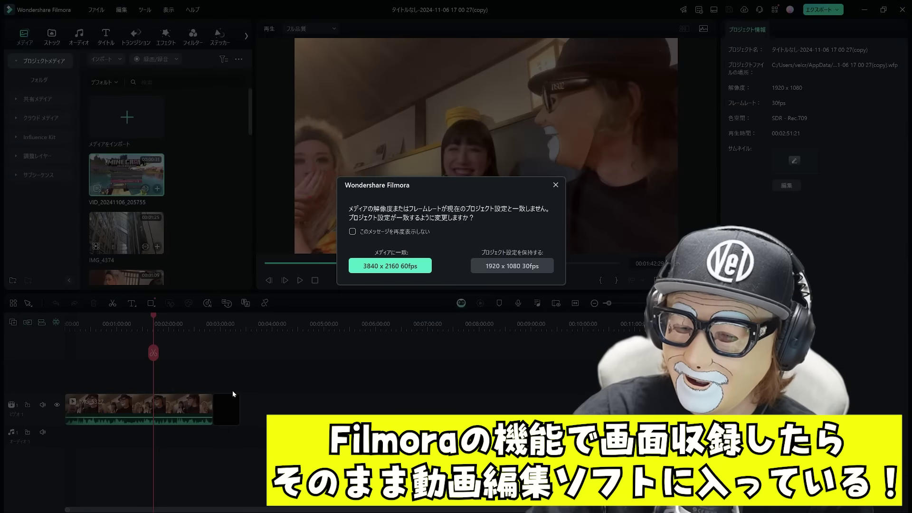
click(407, 268)
- Play back the appended Minecraft recording on the timeline to check its content
click(223, 326)
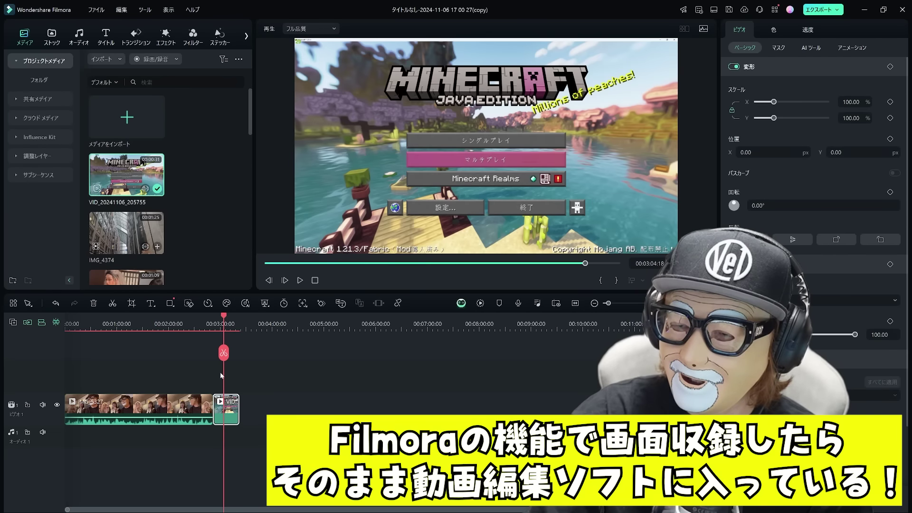
drag(224, 327, 229, 324)
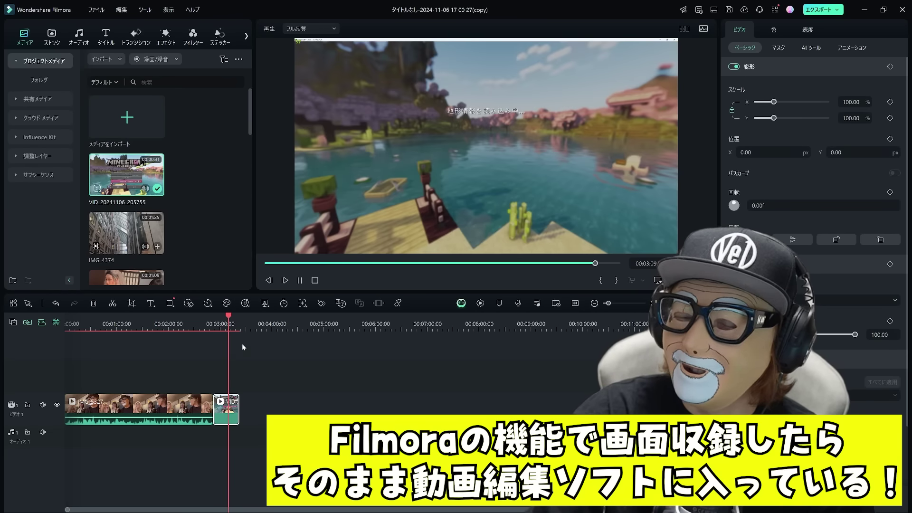
key(space)
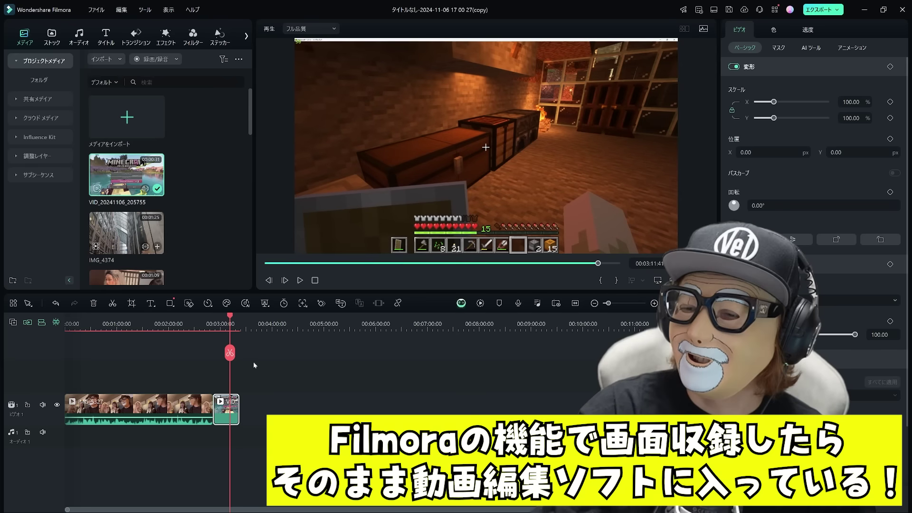
click(225, 324)
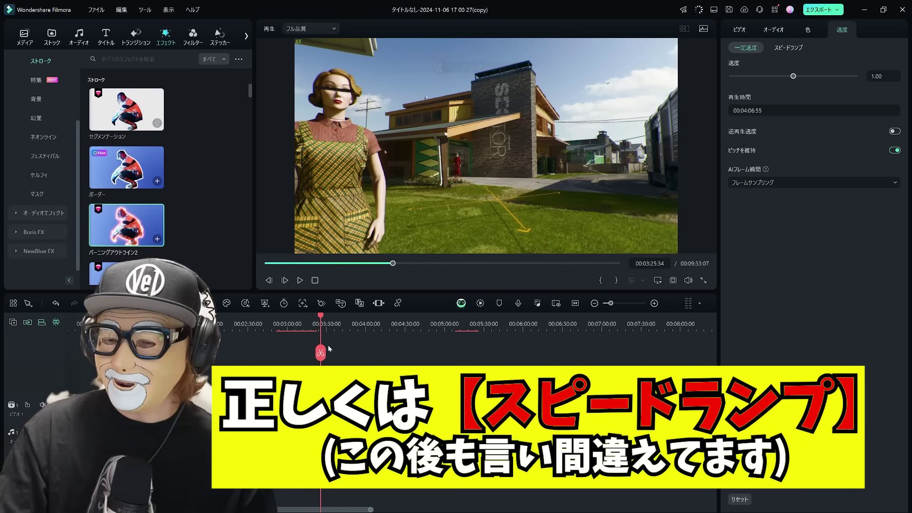
click(380, 384)
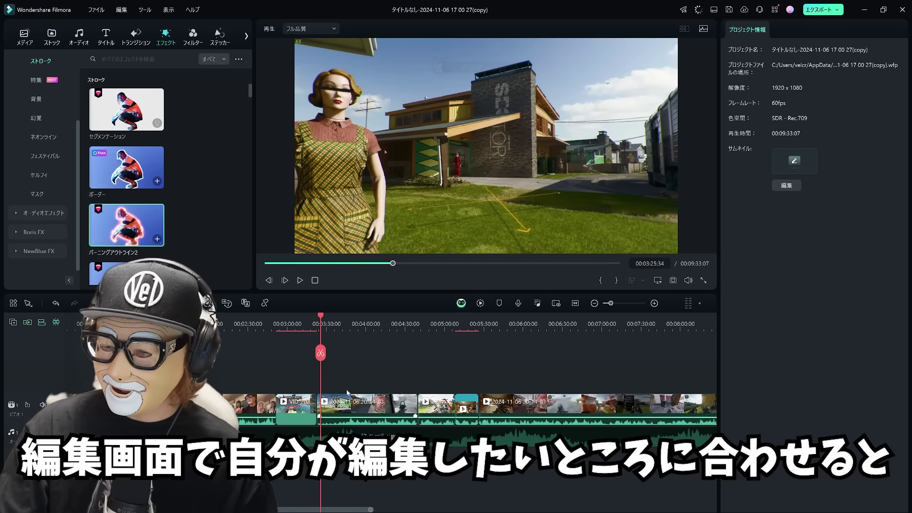
drag(322, 329, 344, 328)
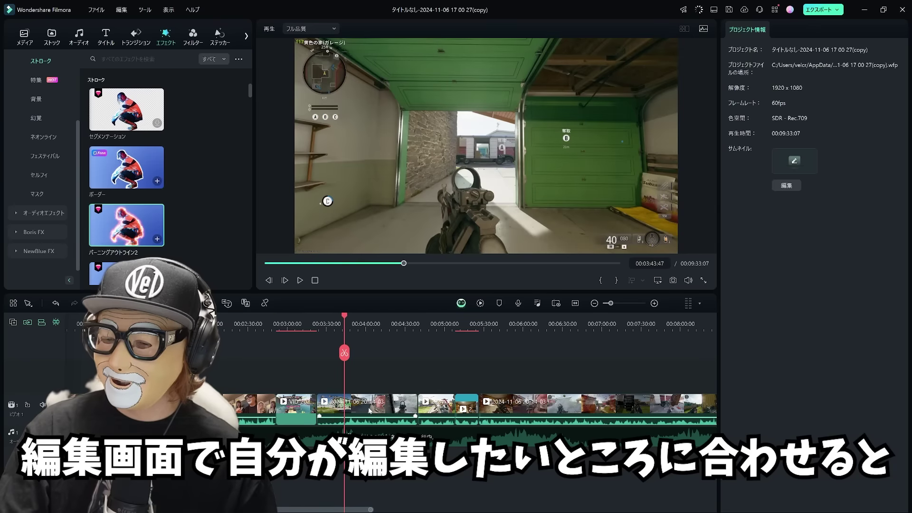
click(369, 411)
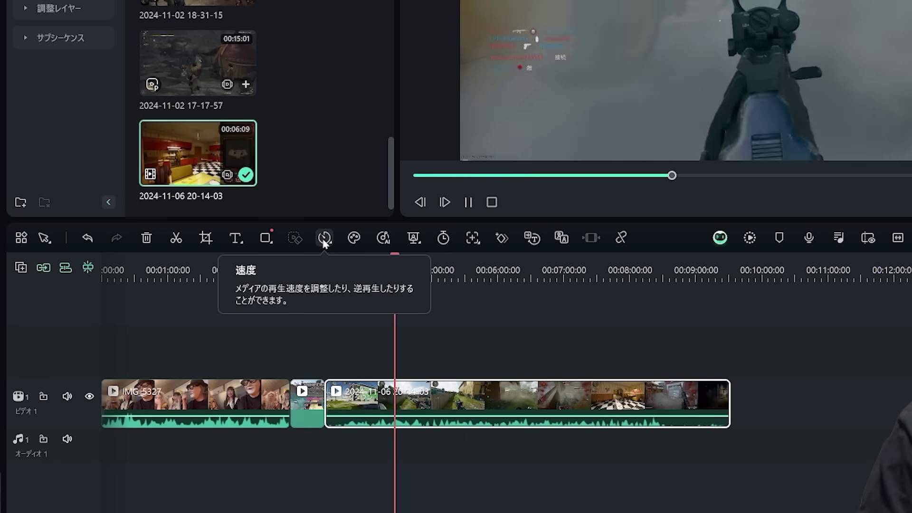
click(324, 240)
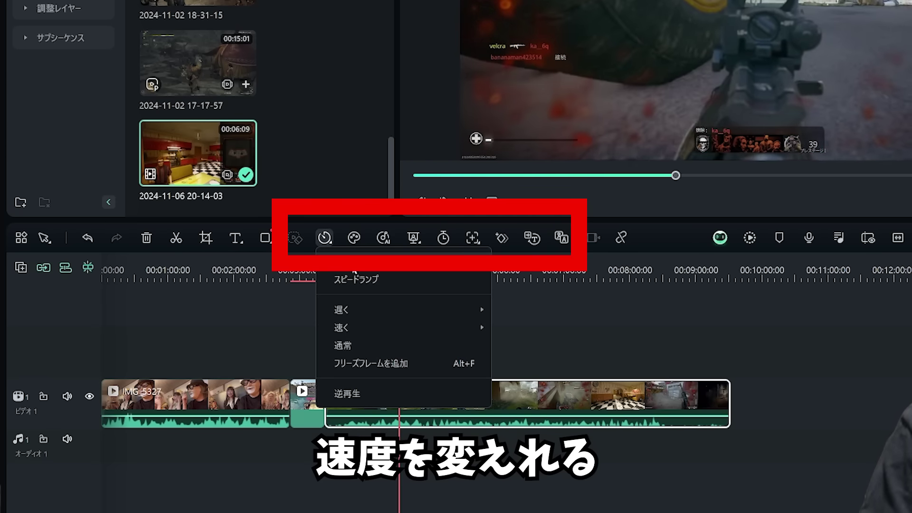
click(584, 342)
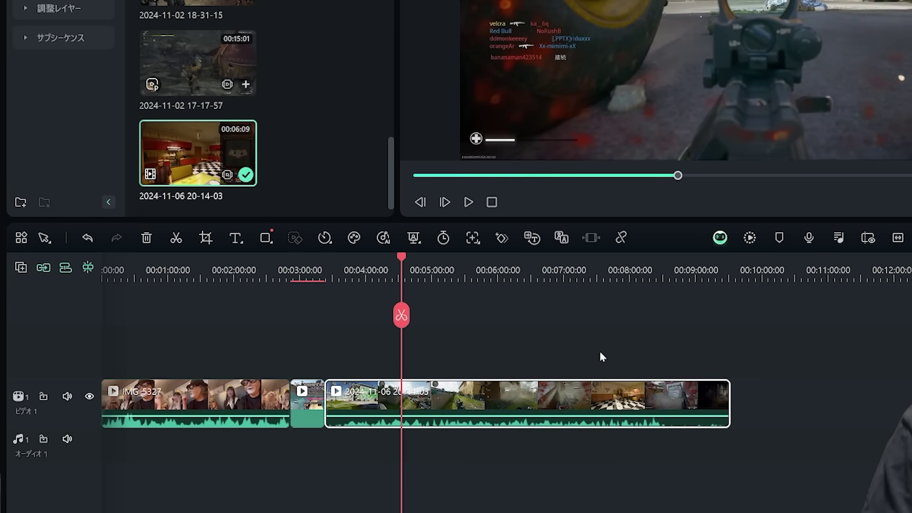
click(325, 238)
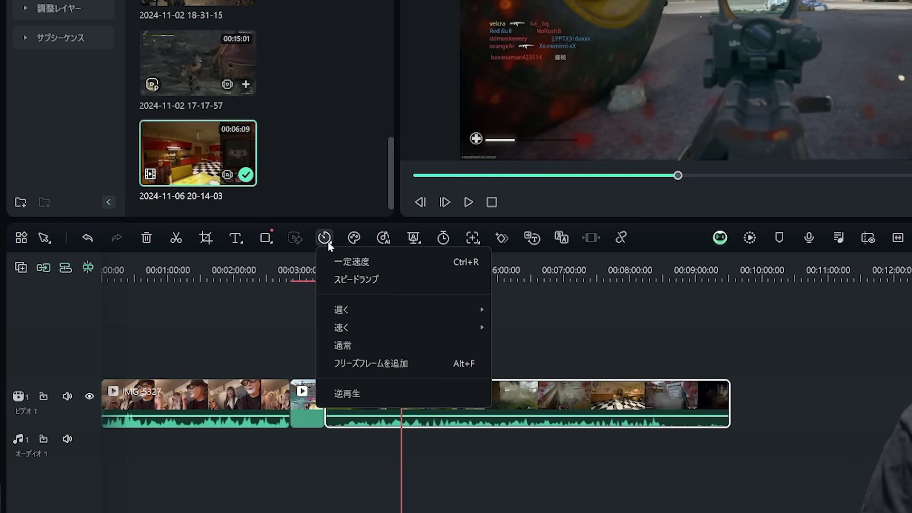
click(351, 263)
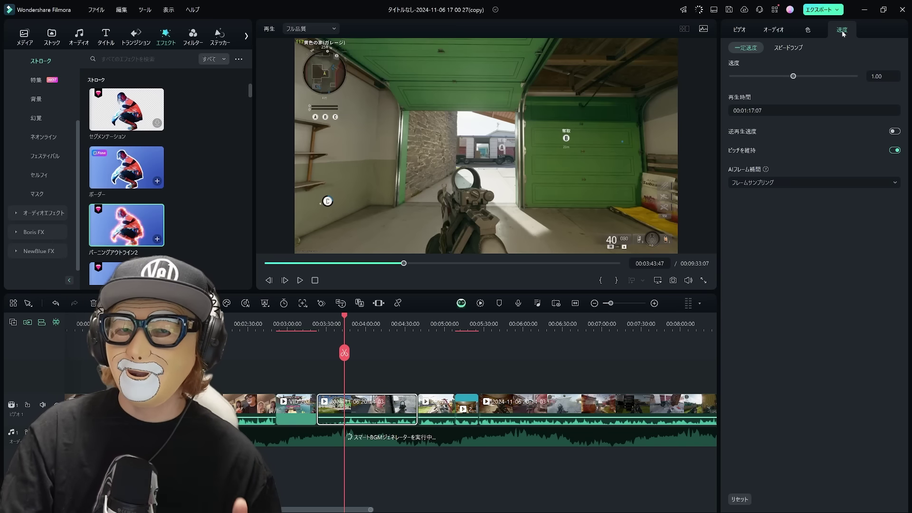
- Play the selected gameplay clip briefly and set its uniform speed to 1.62
key(space)
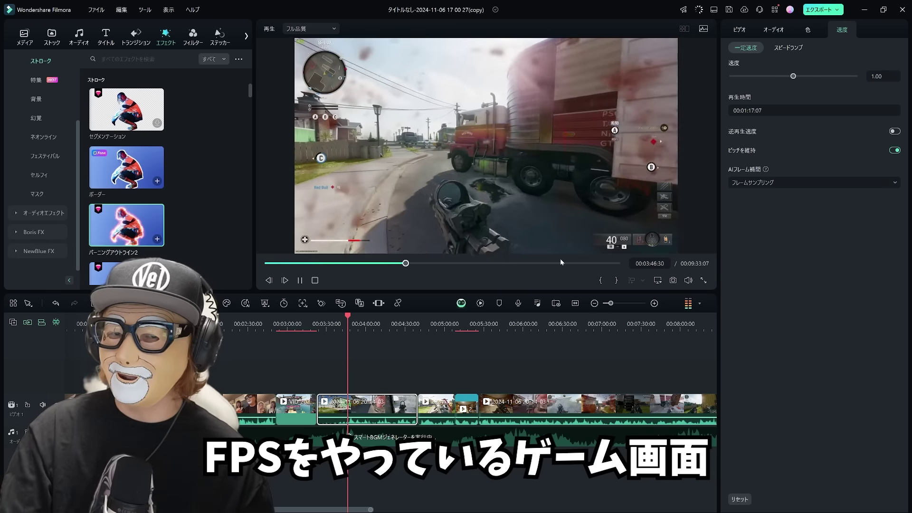
click(793, 77)
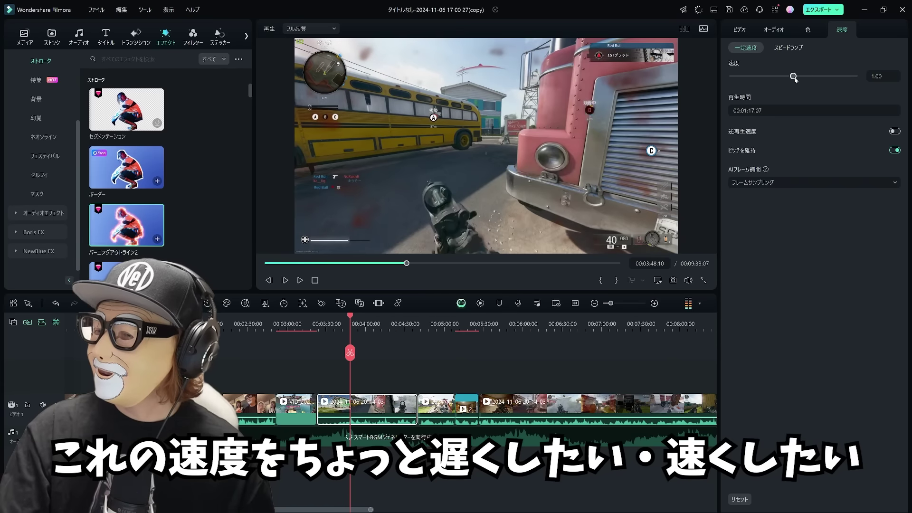
drag(785, 78, 802, 76)
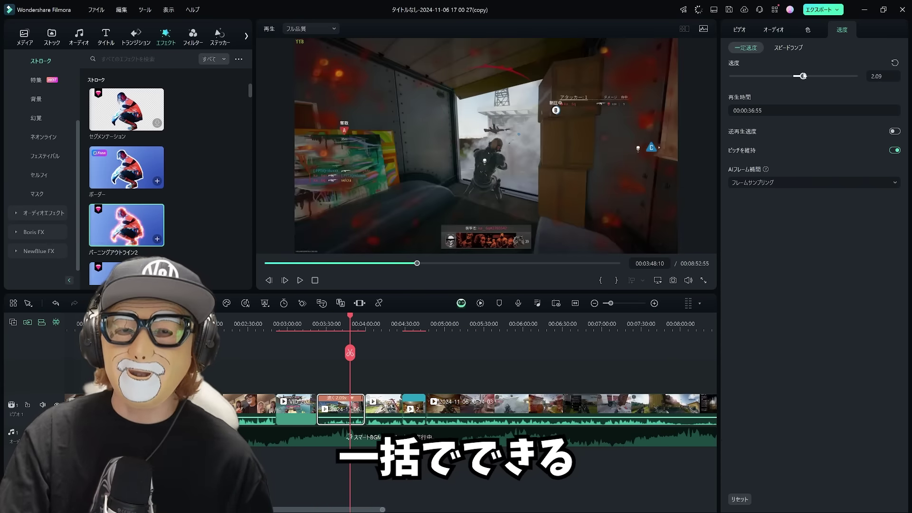
drag(799, 77, 799, 76)
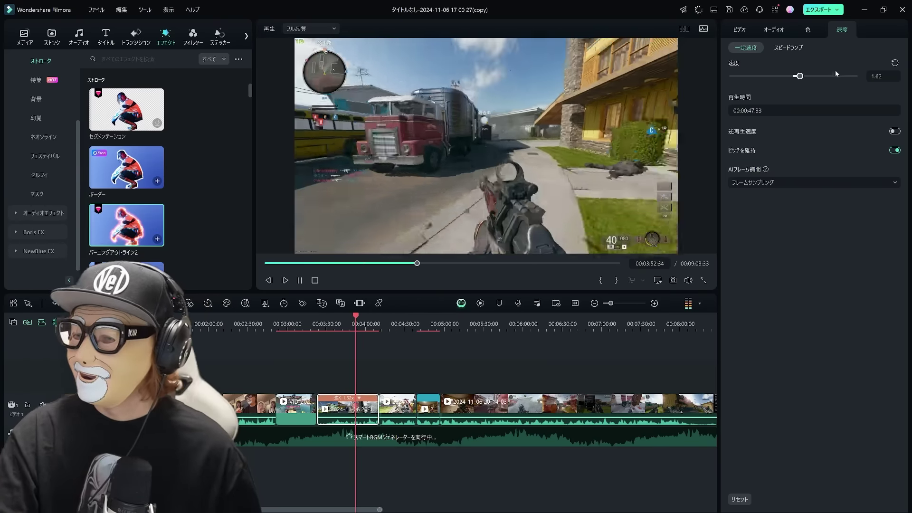
- Turn on reverse playback for the gameplay clip and play it back in reverse
click(894, 131)
click(894, 131)
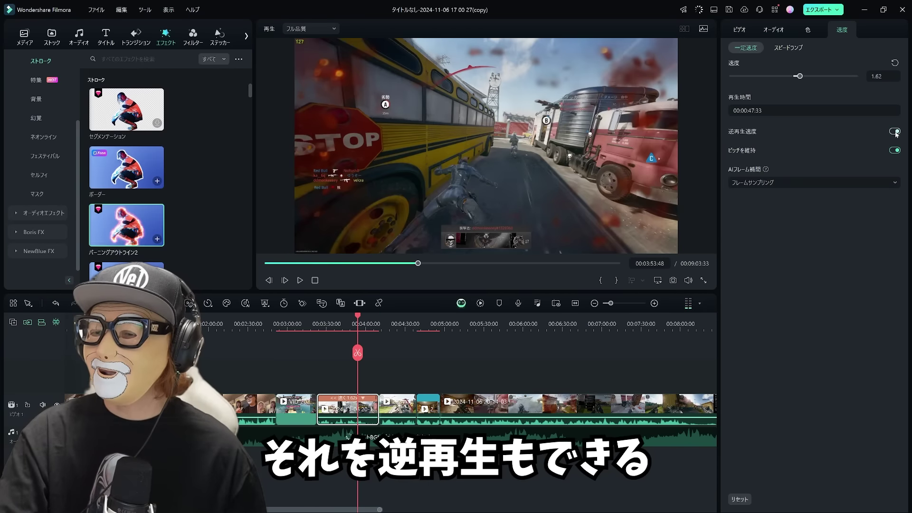
key(space)
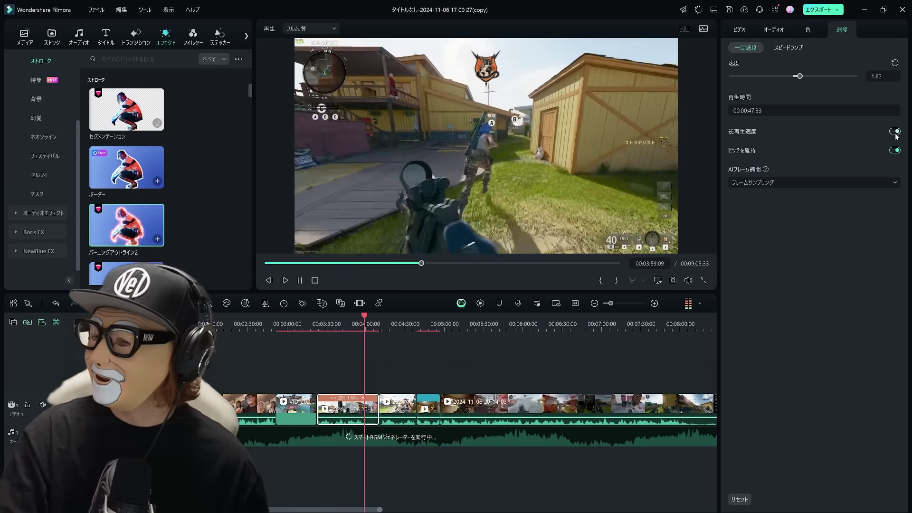
- Show the AI frame interpolation options and open the speed ramp settings
click(886, 183)
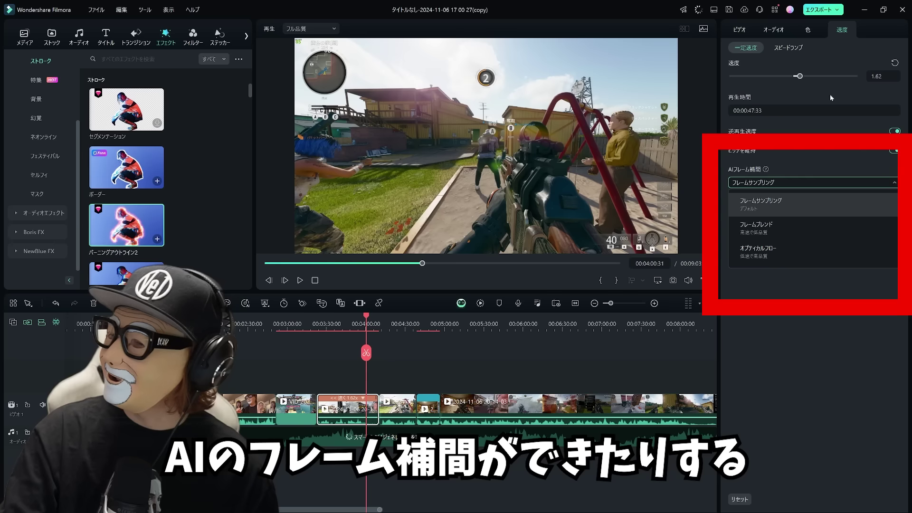
click(795, 50)
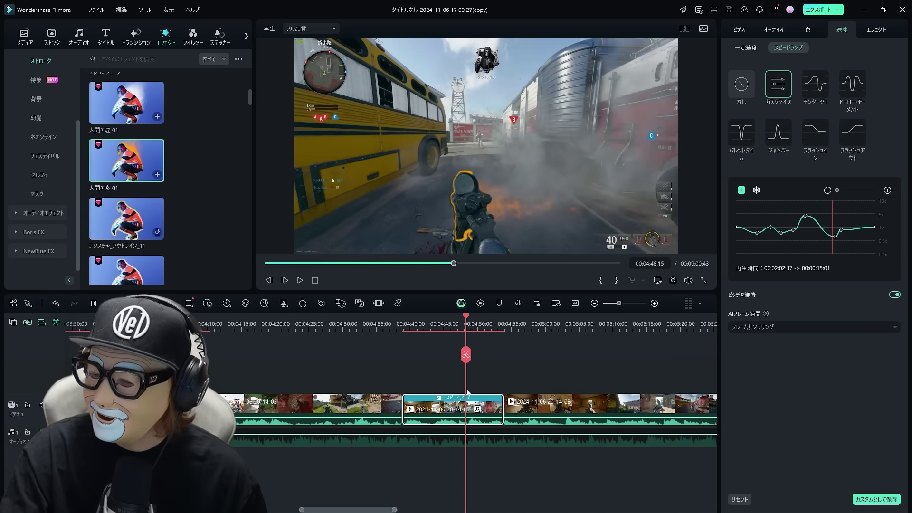
- Try to apply the stroke effect バーニングアウトライン2 to the short speed-ramped clip near 00:04:49
drag(479, 374, 474, 341)
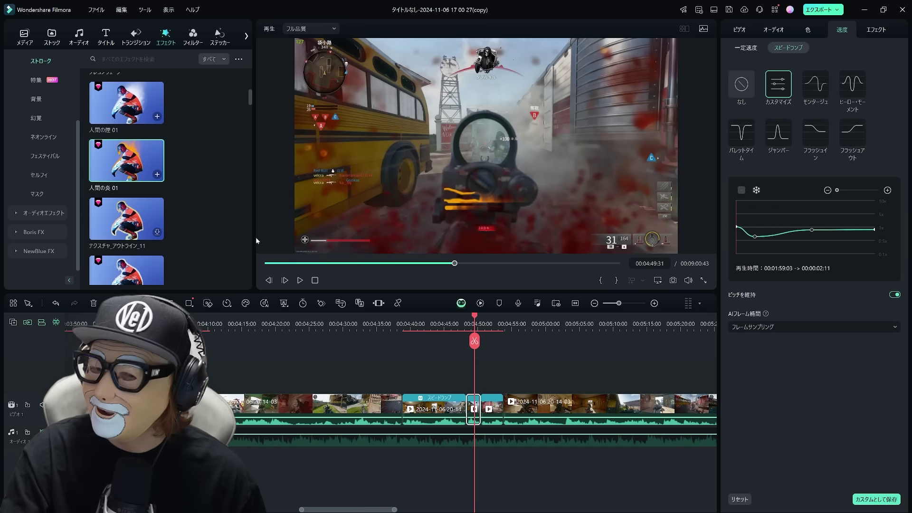
scroll(157, 180, up, 5)
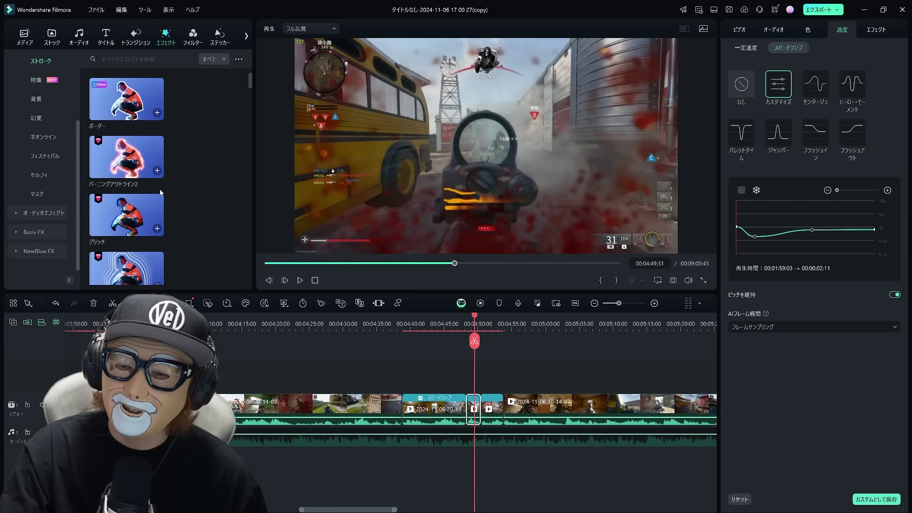
drag(298, 245, 453, 386)
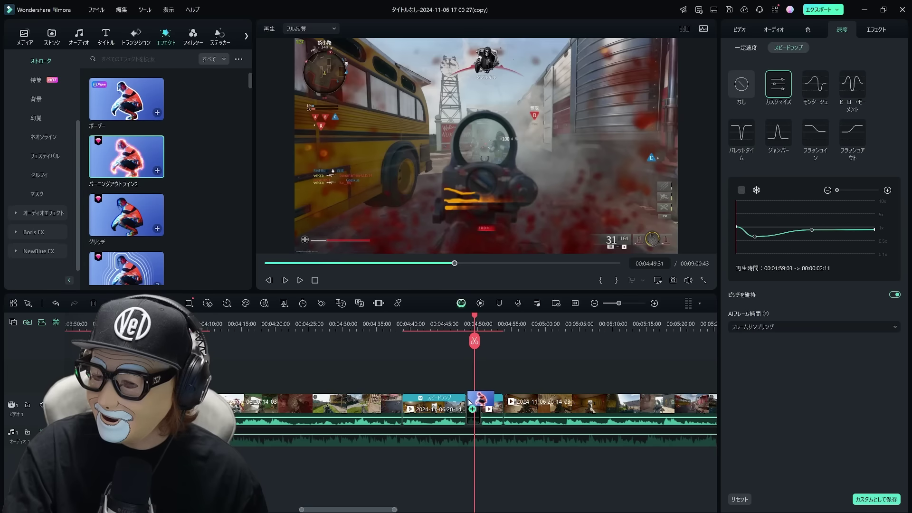
- Play back the short speed-ramped clip from just before 00:04:49 to about 00:04:50
click(460, 318)
key(space)
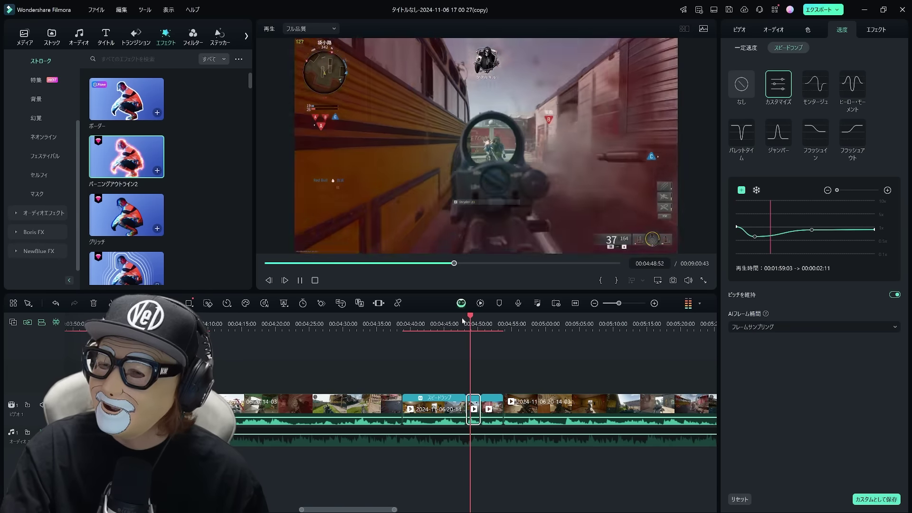
key(space)
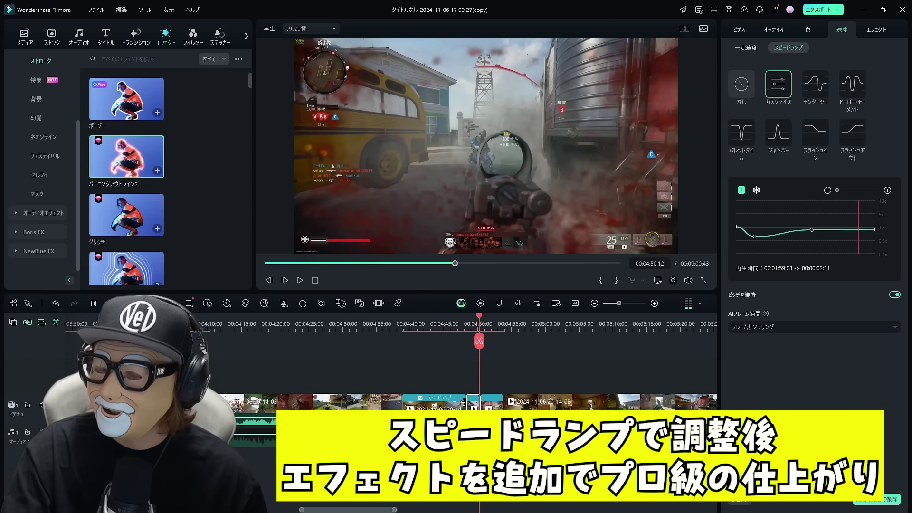
- Open the short clip's effect settings and replay the section to check the applied energy and flame effects
click(873, 35)
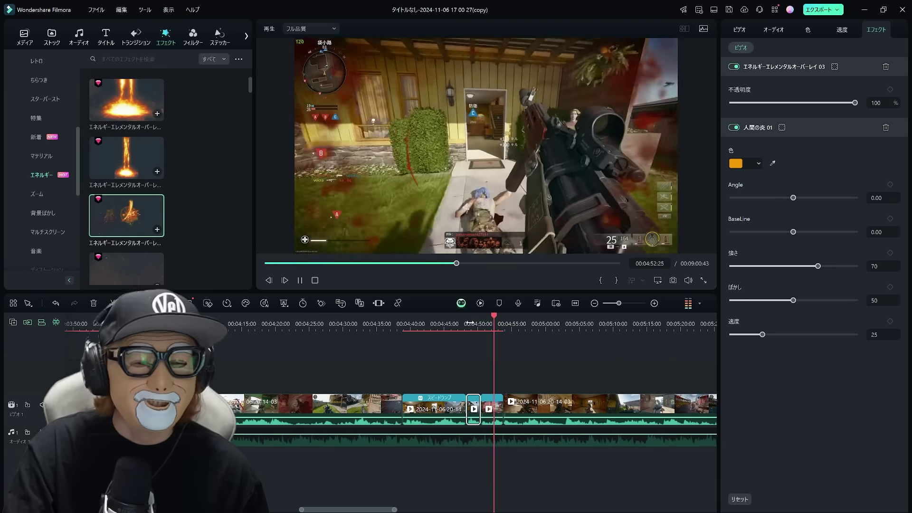
key(space)
click(472, 325)
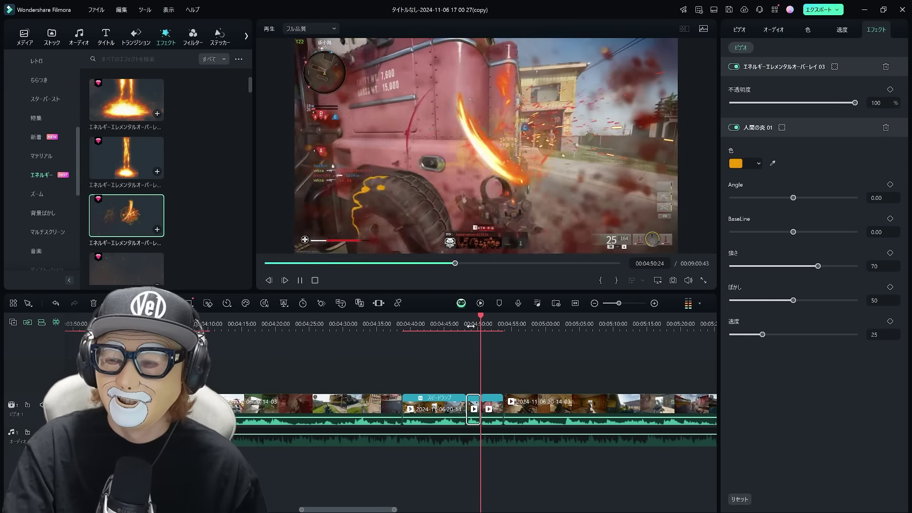
key(space)
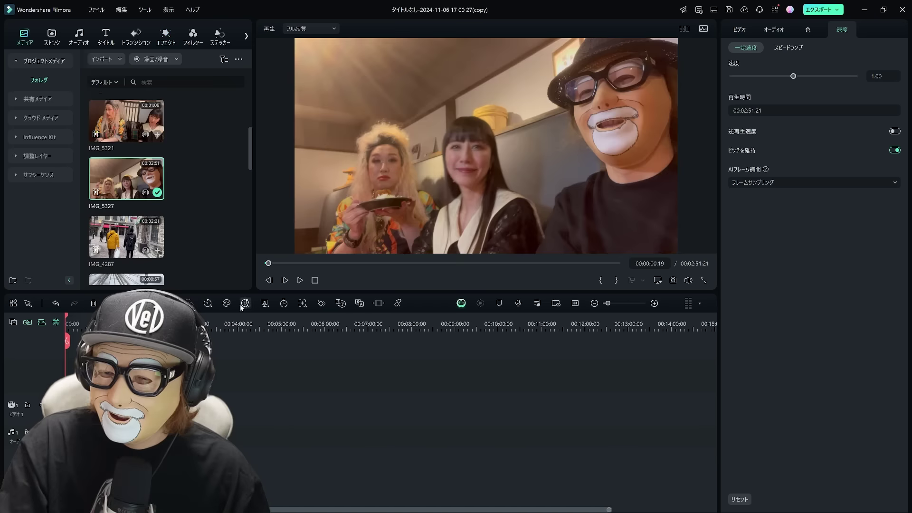
- Generate background music for the IMG_5327 clip with the Smart BGM generator
click(245, 303)
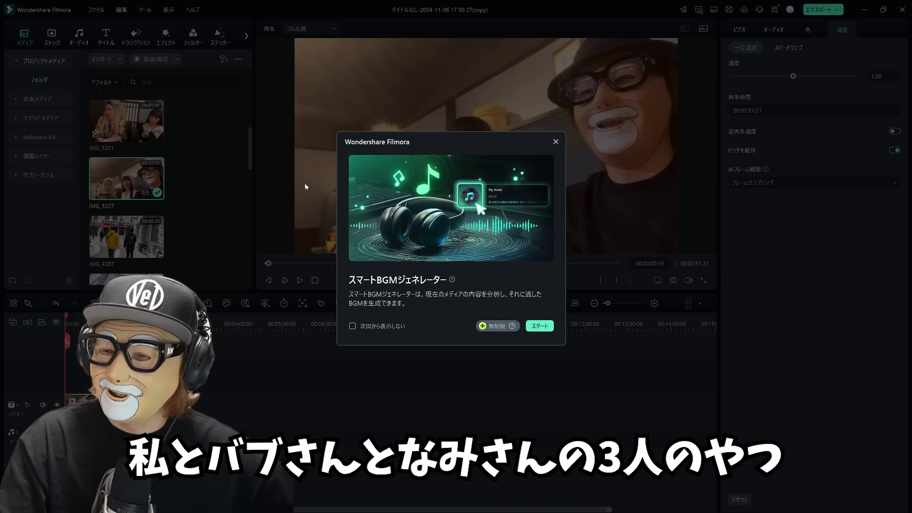
click(539, 326)
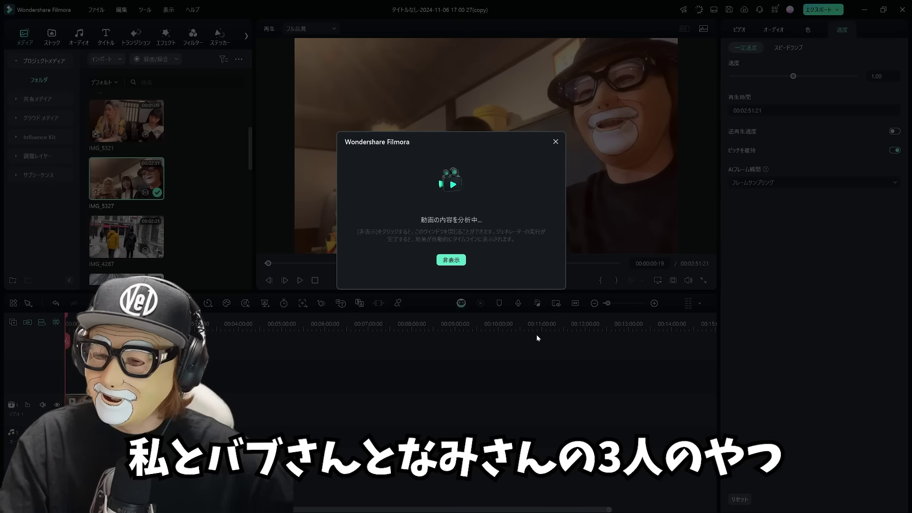
drag(476, 141, 604, 312)
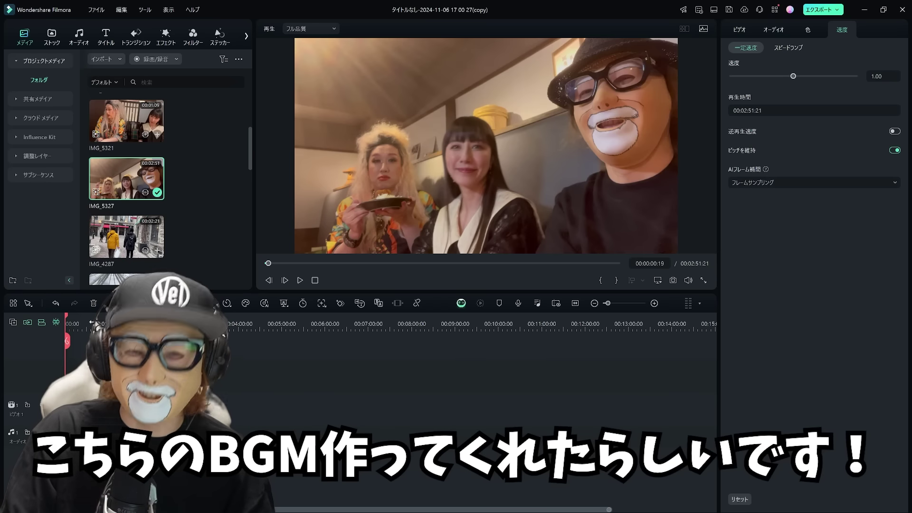
- Enlarge the timeline scale and play the clip with its generated music until about 00:00:43
click(284, 364)
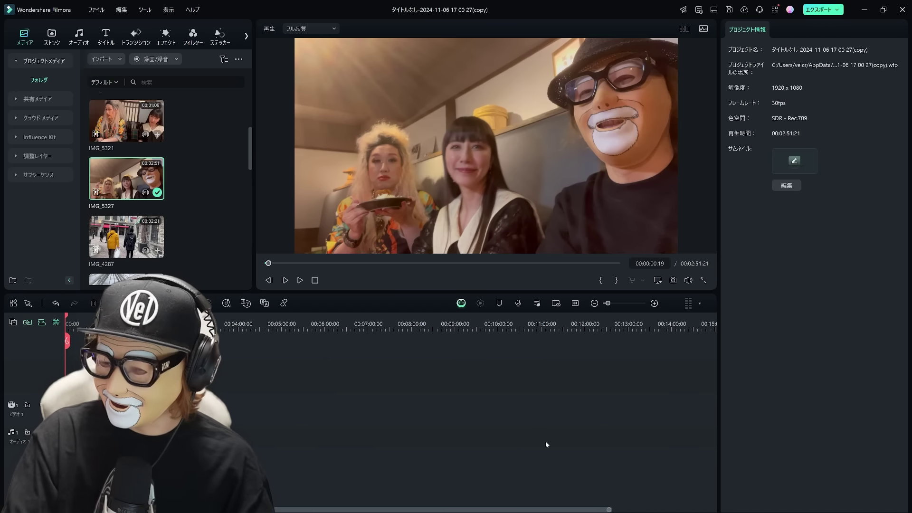
drag(610, 508, 405, 508)
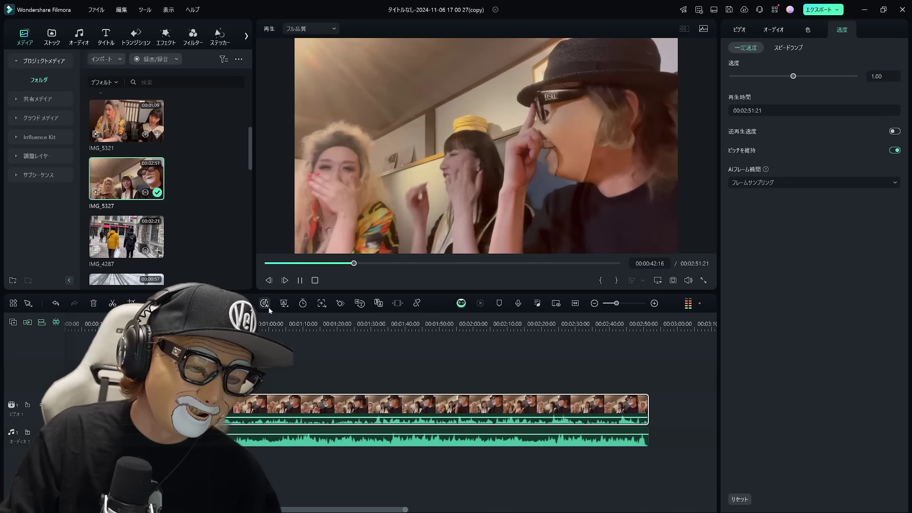
key(space)
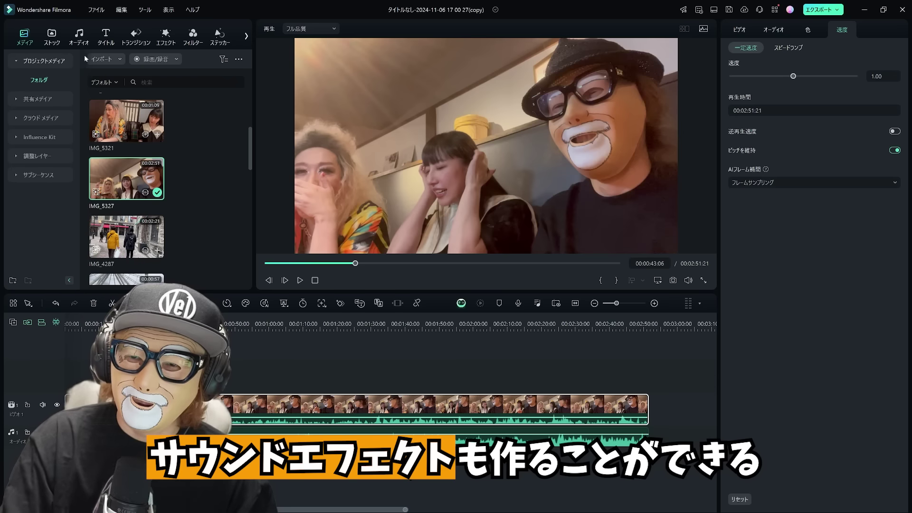
- Open the AI sound effect tool and listen to the three generated results for 人を殴る音
click(79, 35)
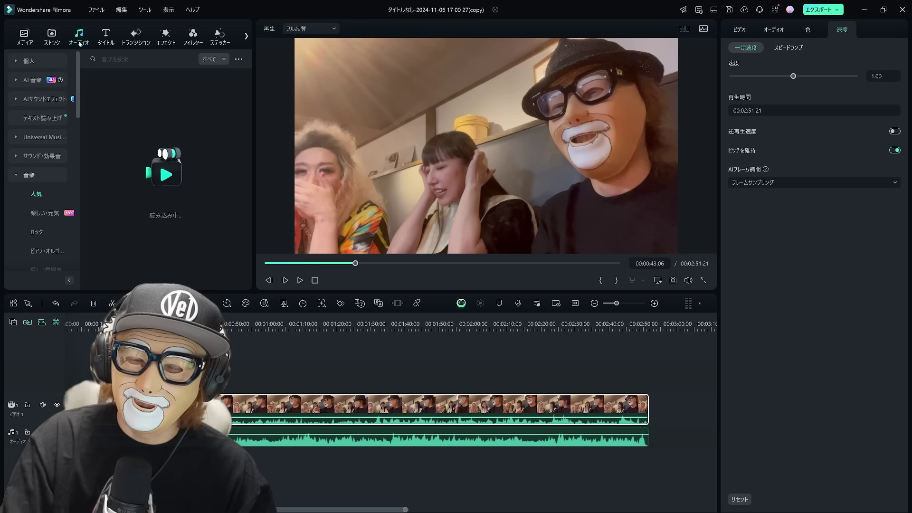
click(33, 101)
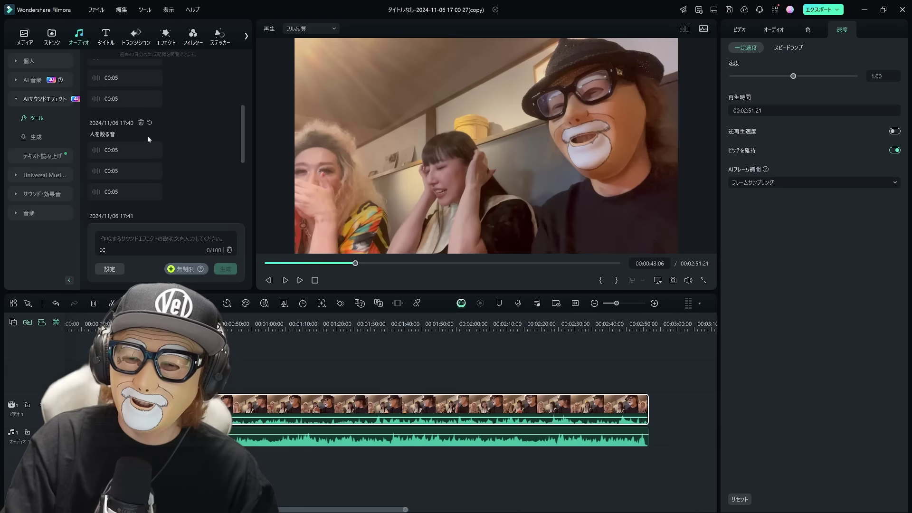
scroll(147, 134, up, 3)
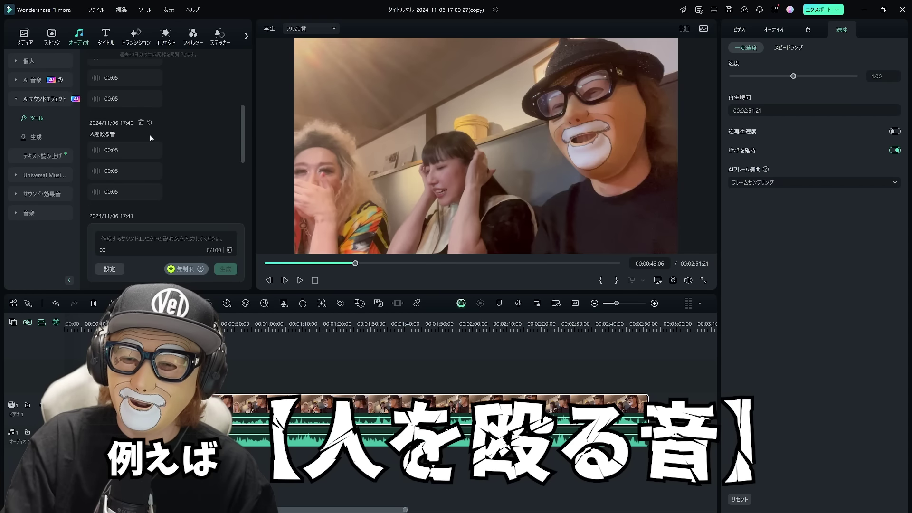
scroll(119, 136, down, 2)
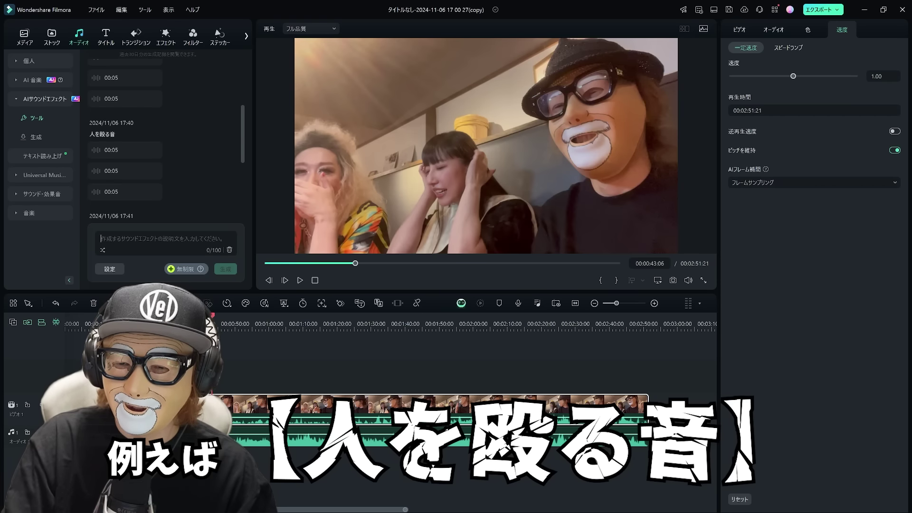
click(96, 151)
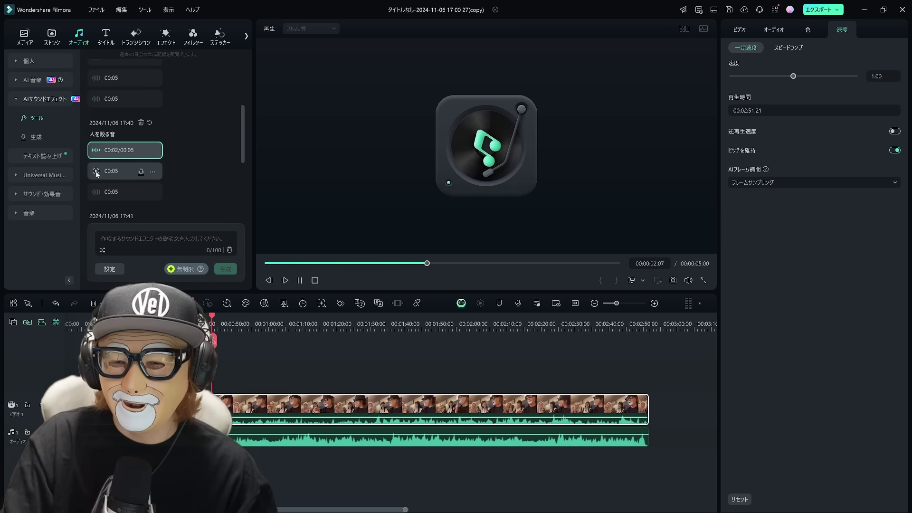
click(96, 171)
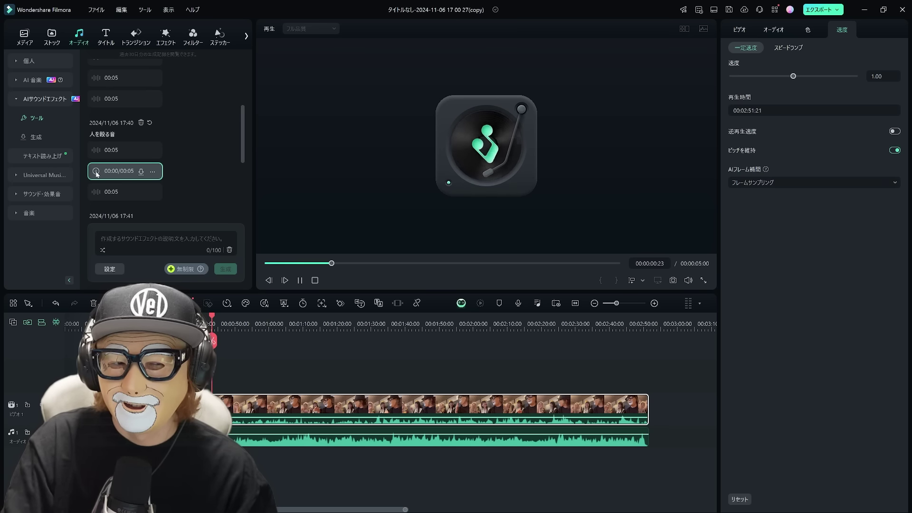
click(95, 192)
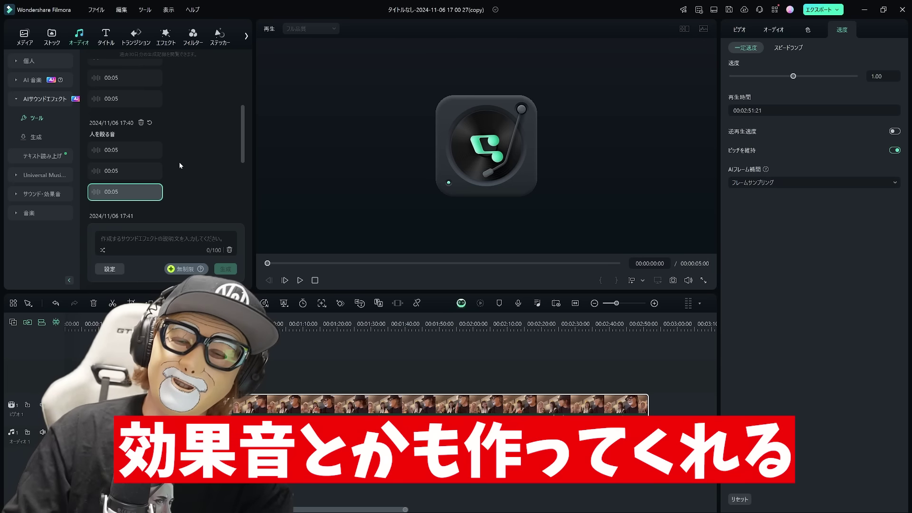
- Generate AI sound effects from the description 水の音
click(163, 239)
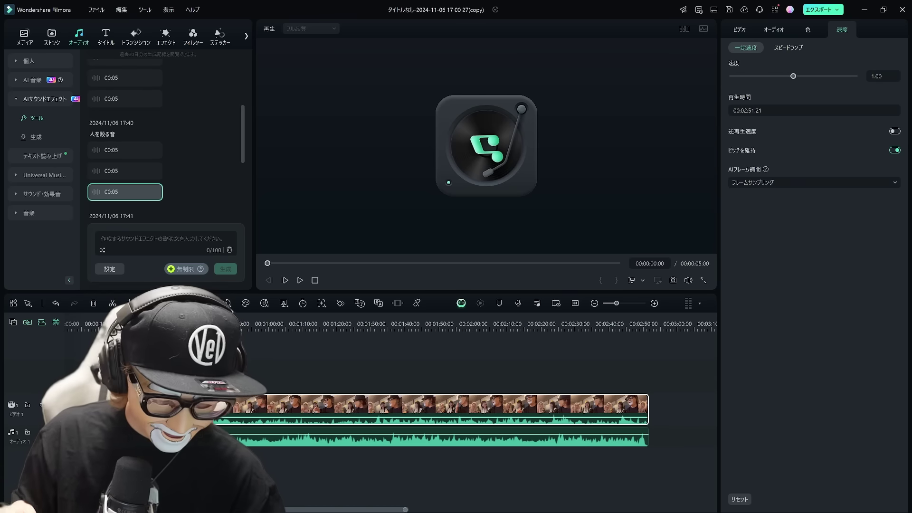
text(水のおと)
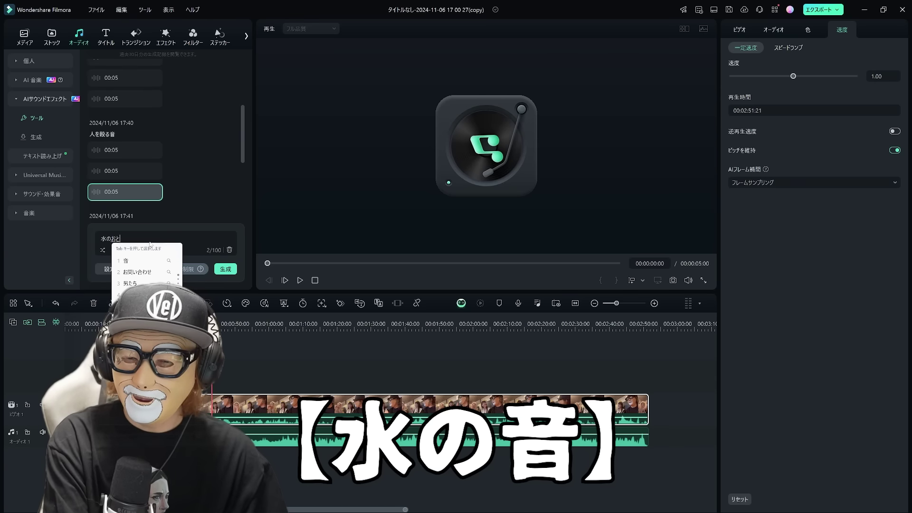
key(space)
key(Return)
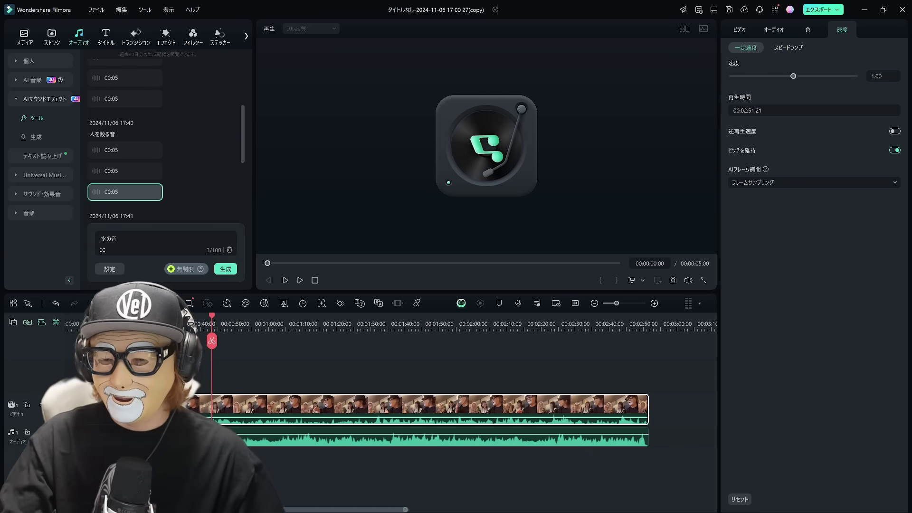
click(222, 267)
- Preview the 水の音 results and add the first one to the timeline at the playhead, 00:00:43:06
click(96, 167)
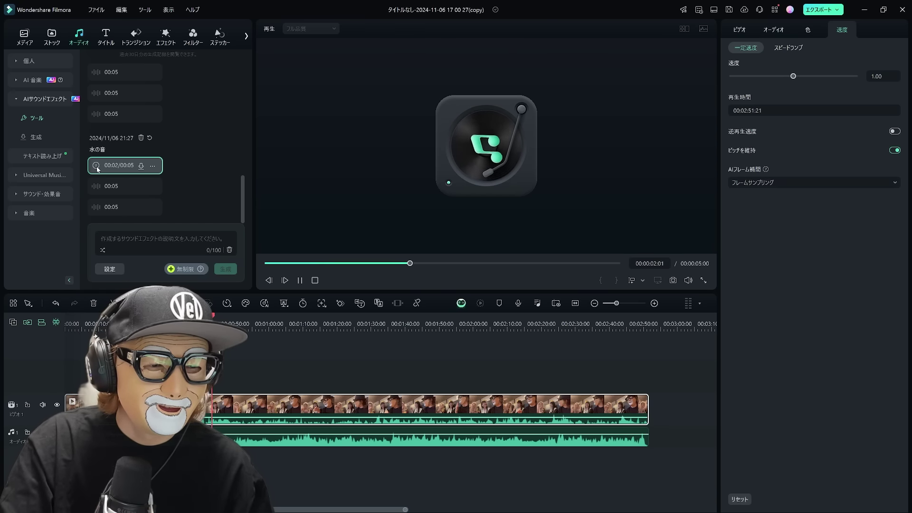
click(96, 186)
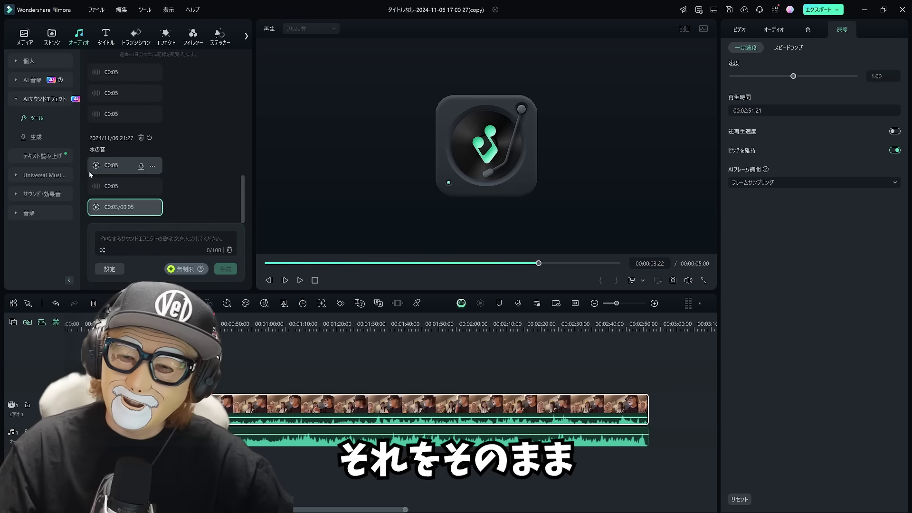
drag(115, 167, 212, 385)
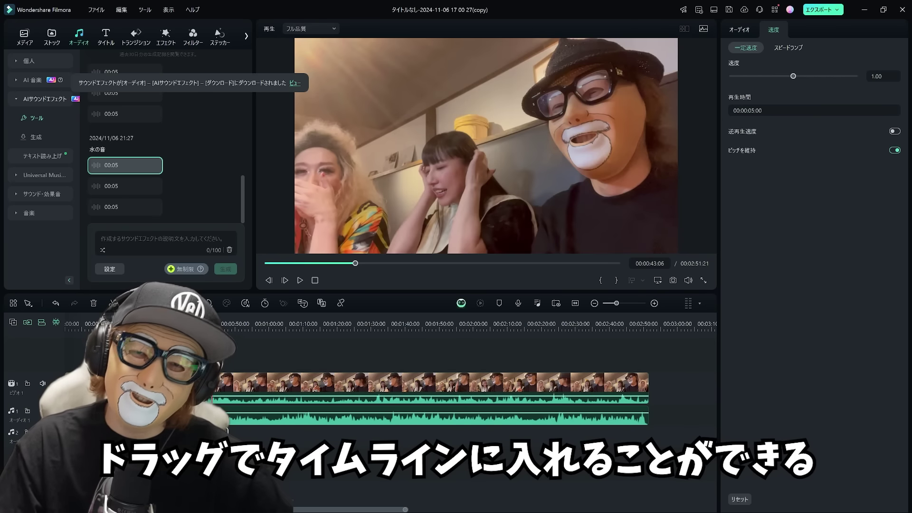
- Undo adding the sound effect to the timeline and show the video clip's basic transform properties
key(ctrl+z)
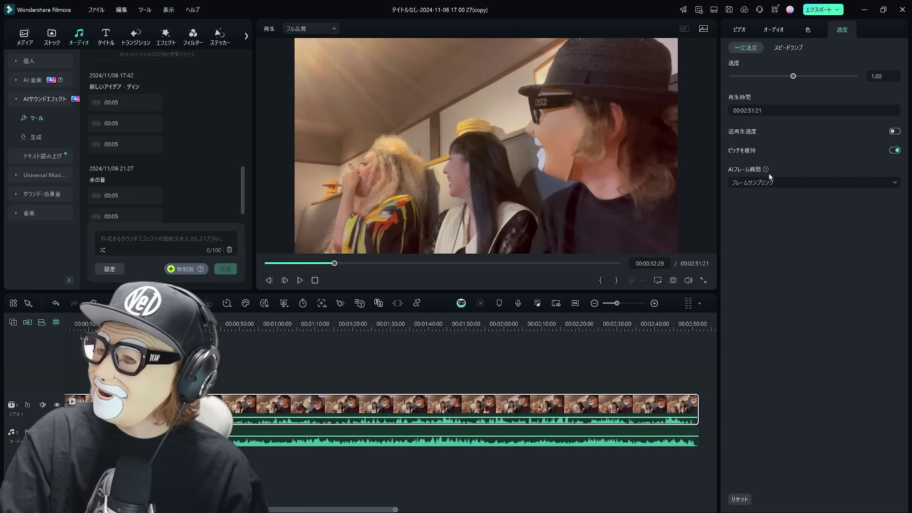
click(739, 29)
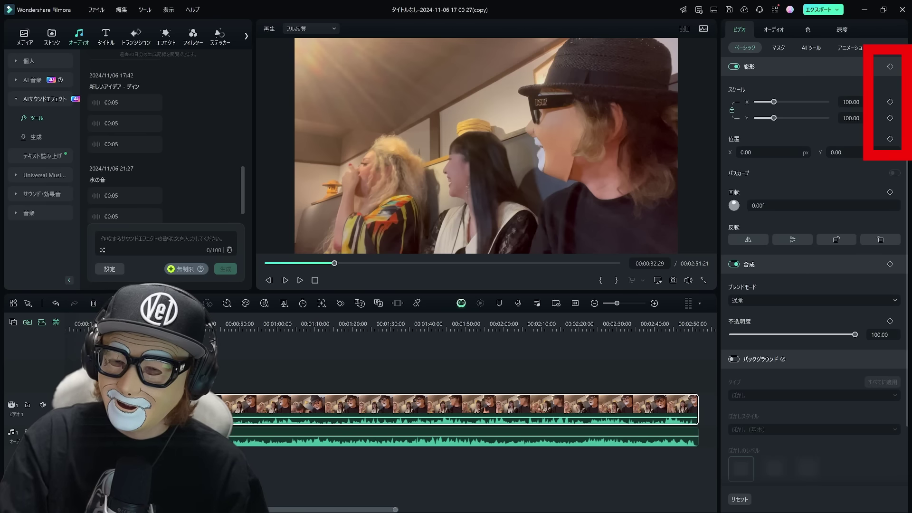
- Set transform keyframes for scale, position and rotation on the video clip at 00:00:00:00
mouse_move(180, 324)
mouse_down()
mouse_move(52, 328)
mouse_move(163, 327)
mouse_up()
right_click(163, 413)
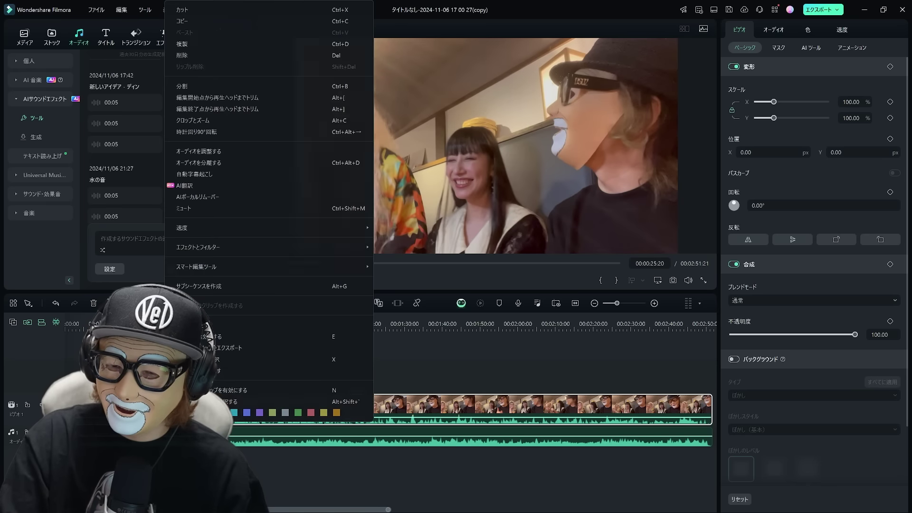
key(Escape)
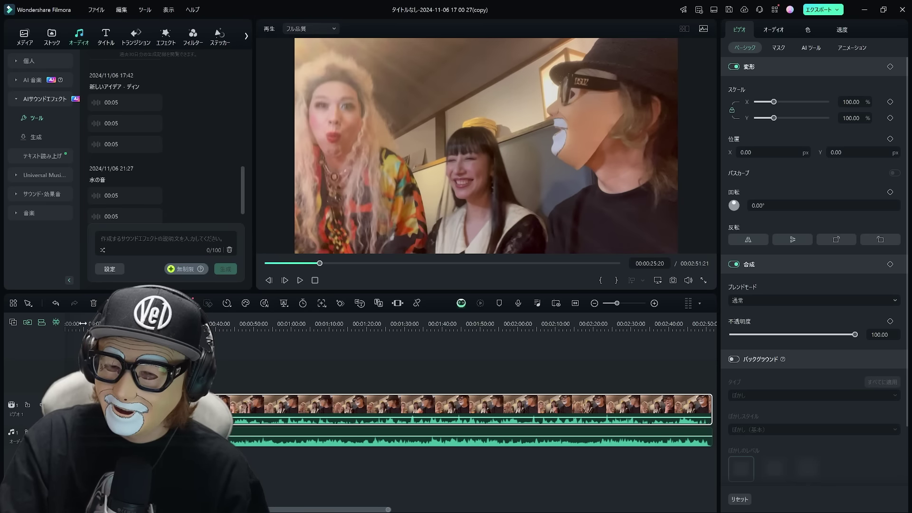
drag(83, 323, 69, 329)
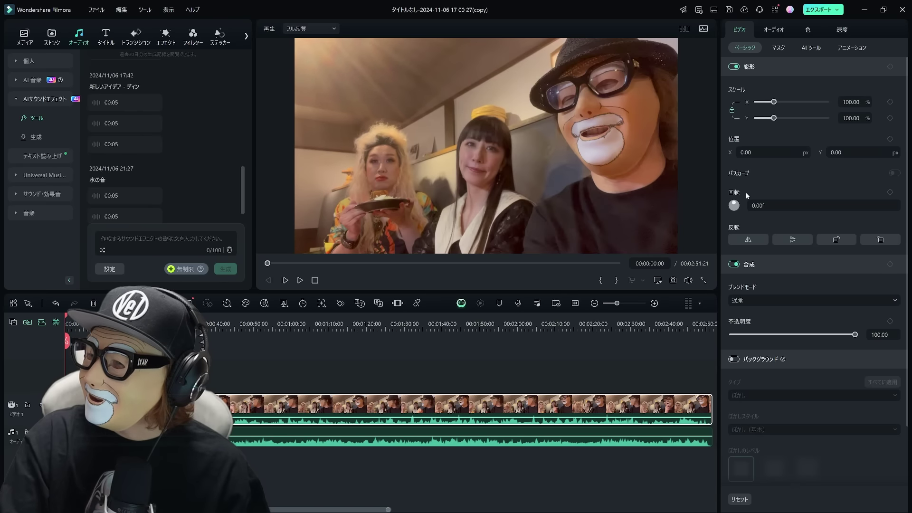
click(220, 364)
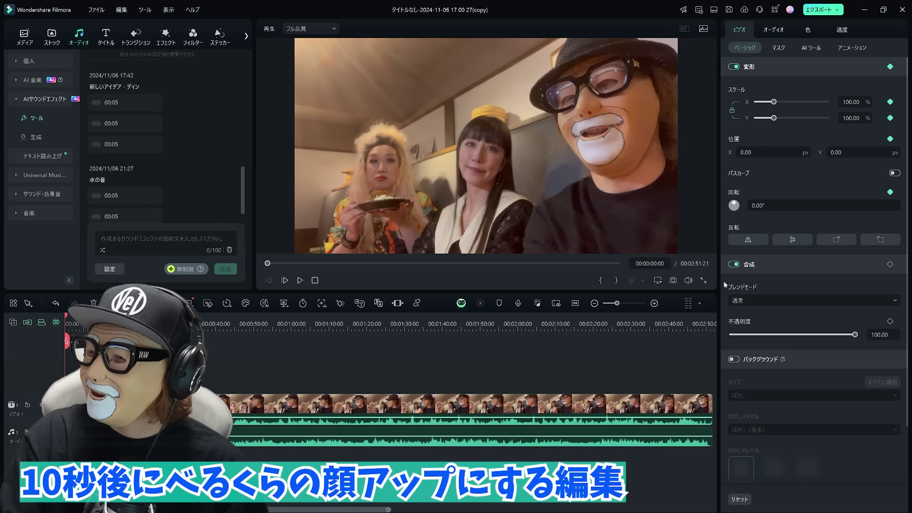
- At 00:00:22:27, reframe the clip on the man's face with about 170.13% scale and position about X -673.22, Y -219.30
drag(70, 326, 151, 326)
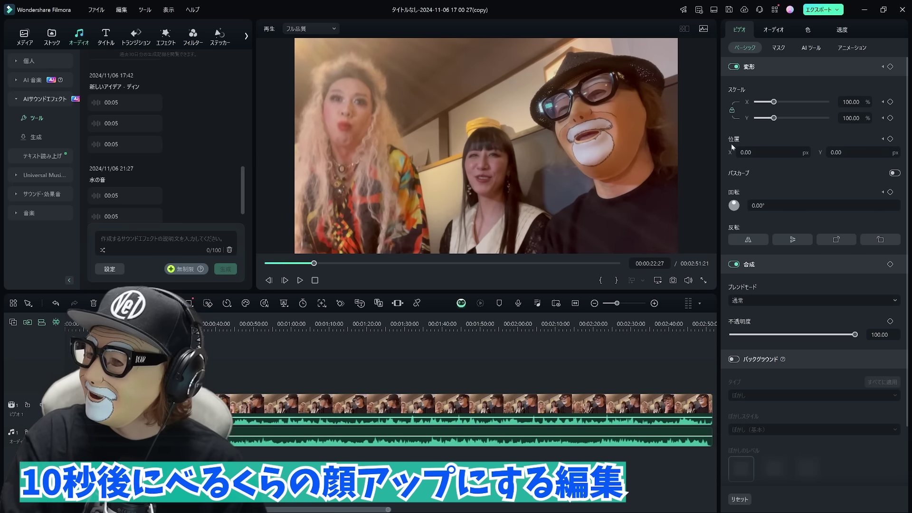
drag(623, 153, 526, 161)
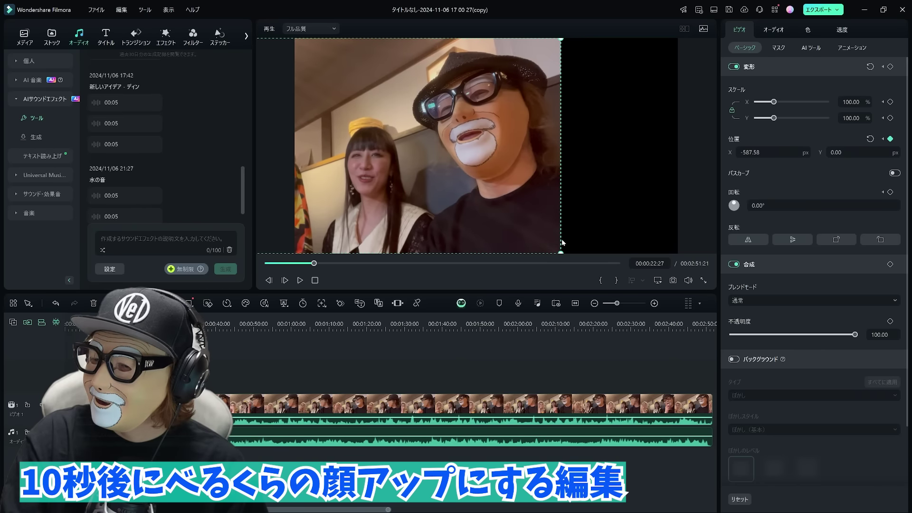
drag(560, 237, 684, 240)
drag(494, 197, 518, 240)
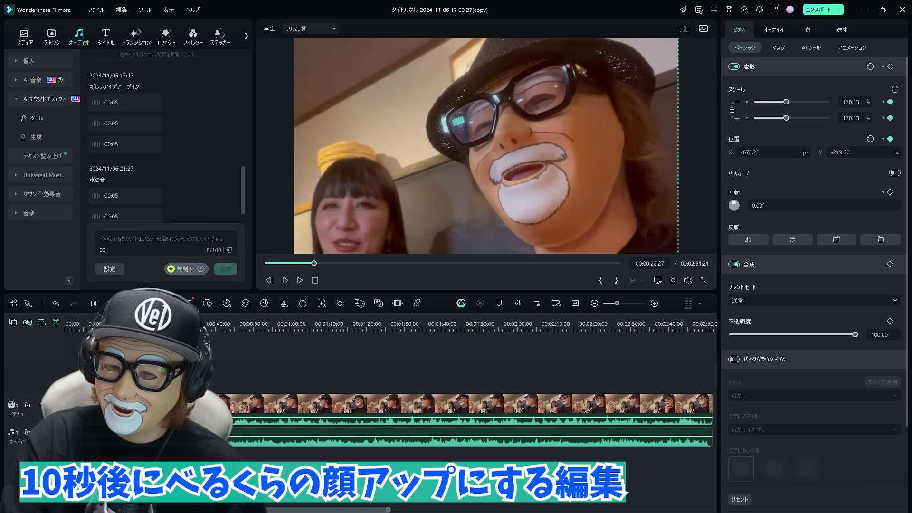
- Play the keyframed zoom from the start of the clip to about 00:00:20
click(65, 323)
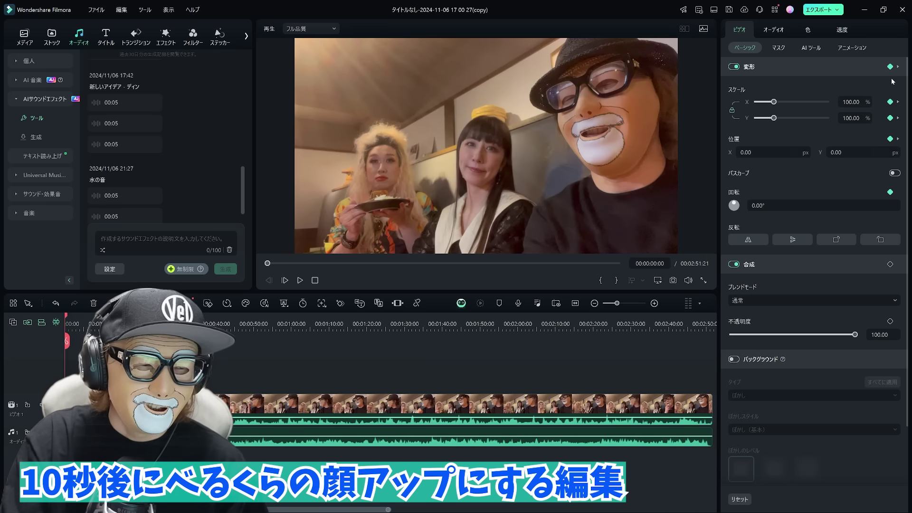
key(space)
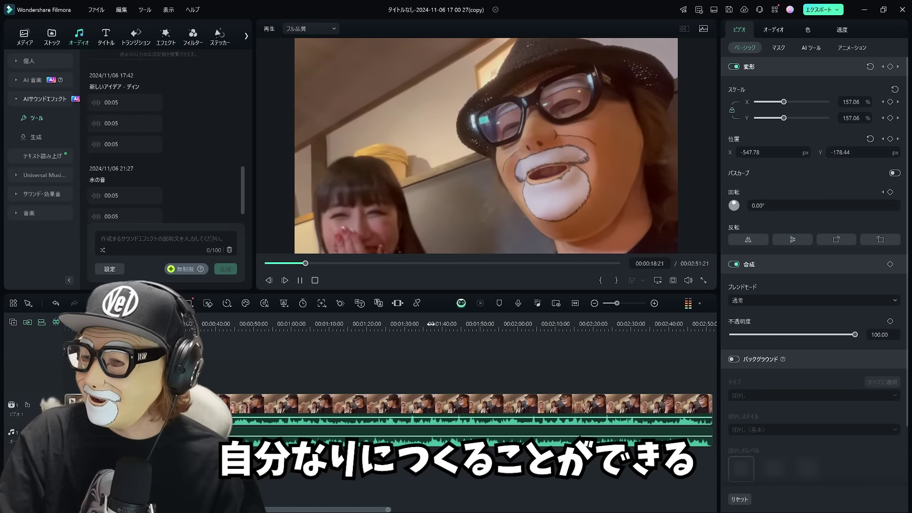
key(space)
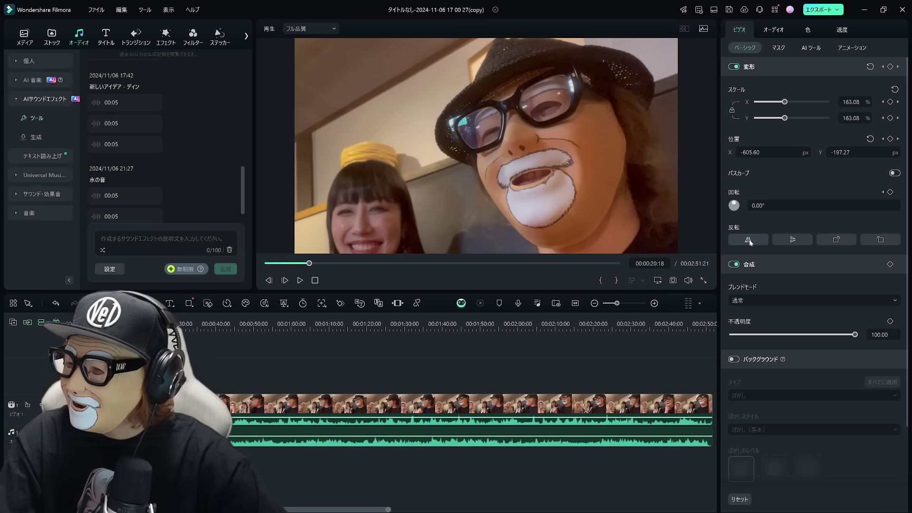
- Apply a heart mask to the clip, move it to about X -47.58, Y -99.91, and preview the result
click(749, 241)
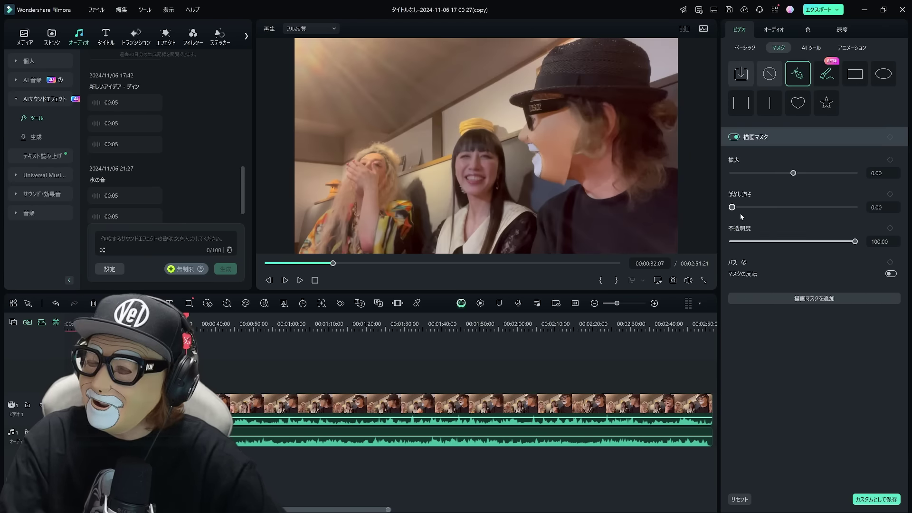
click(537, 120)
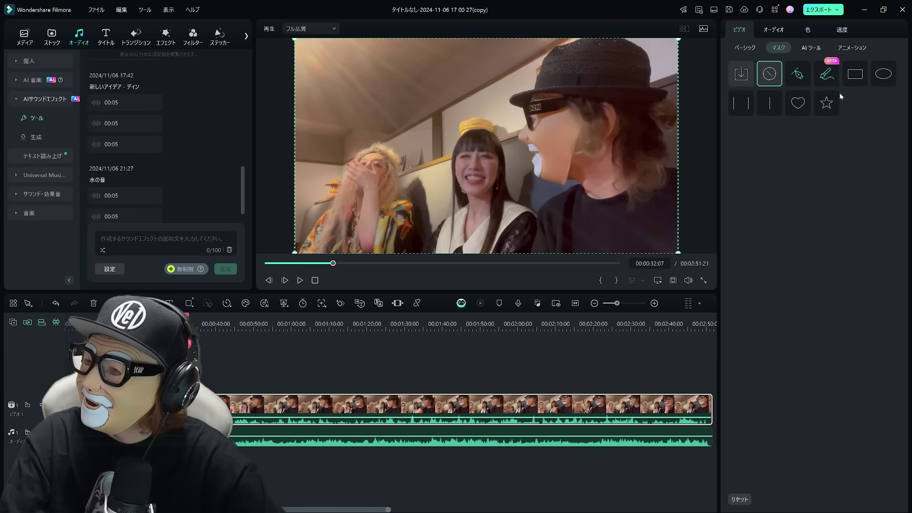
click(798, 103)
click(826, 103)
click(798, 103)
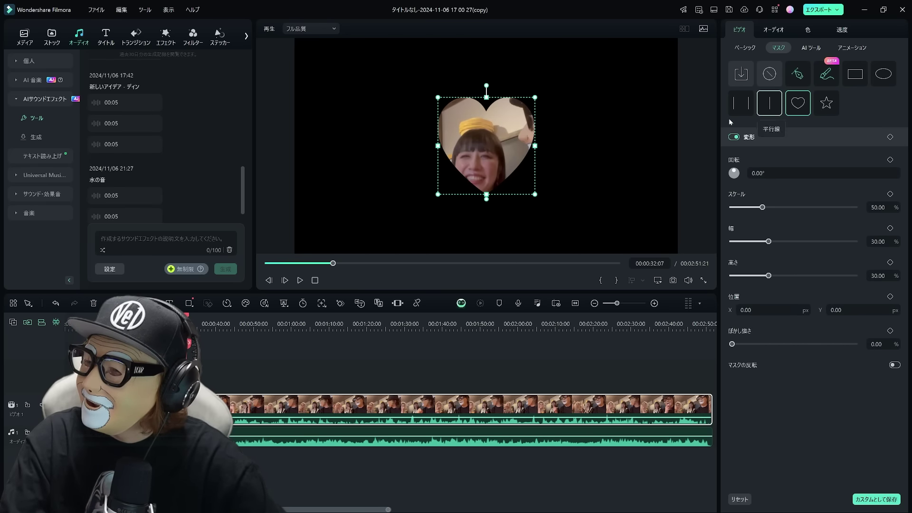
drag(494, 155, 484, 176)
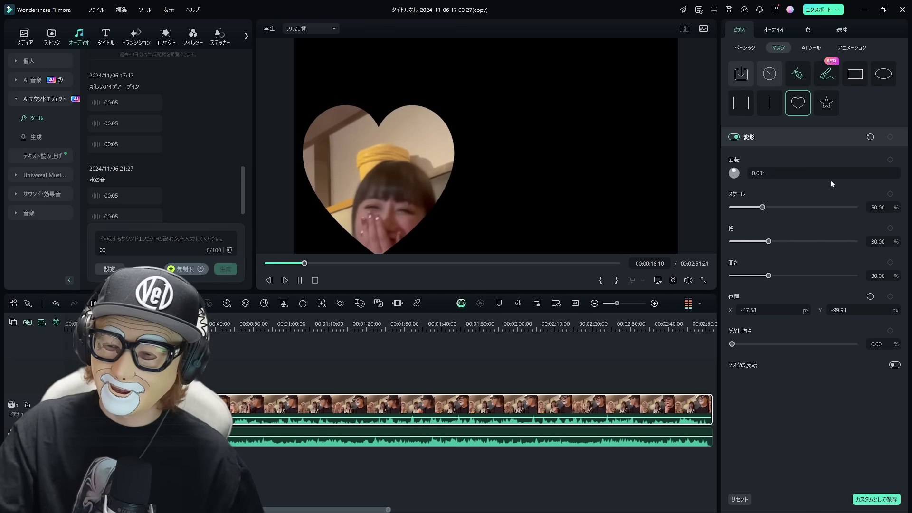
key(space)
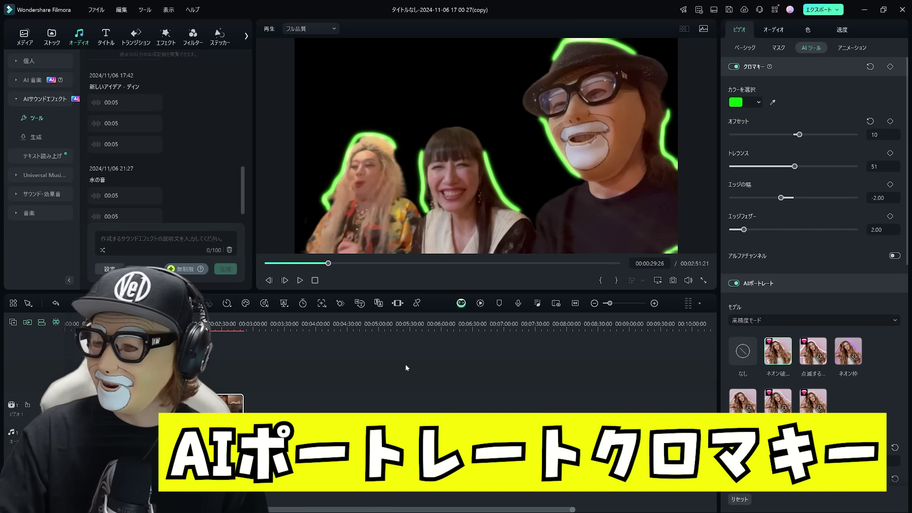
- Play the clip from 00:00:29:26 to check the AI portrait and chroma key cutout
key(space)
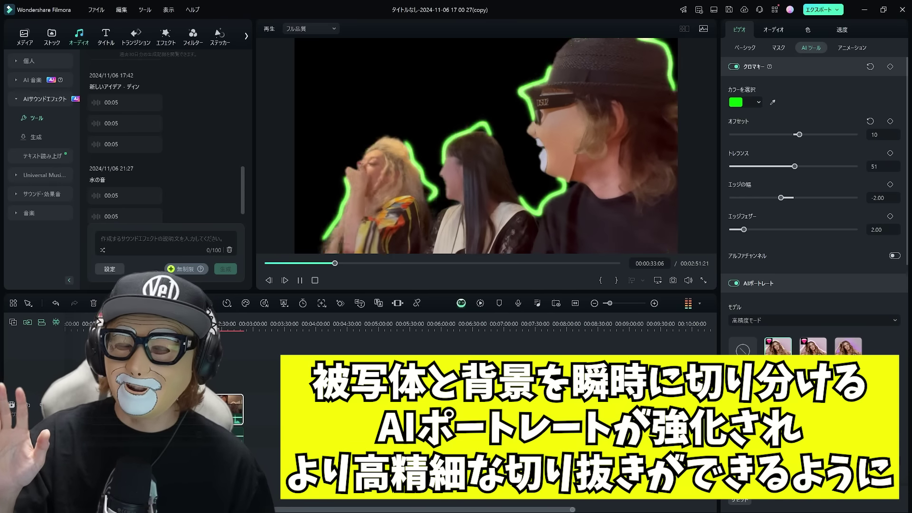
key(space)
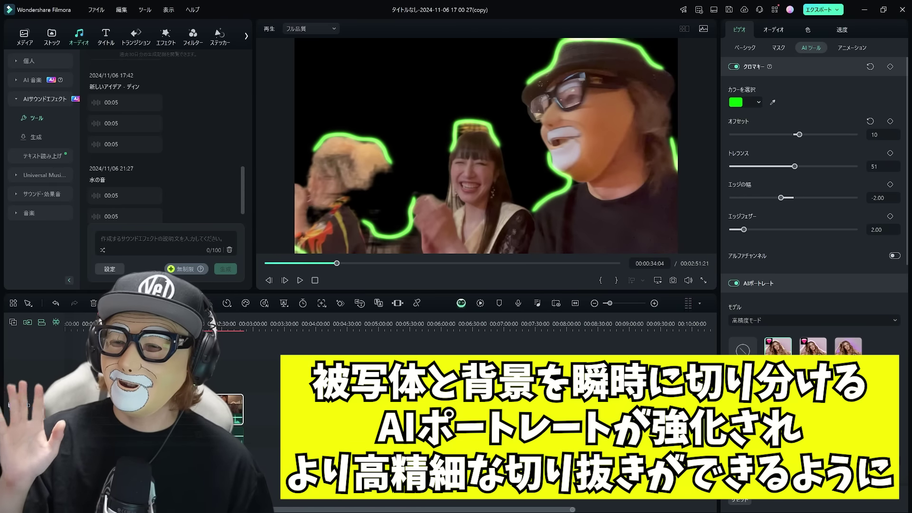
key(space)
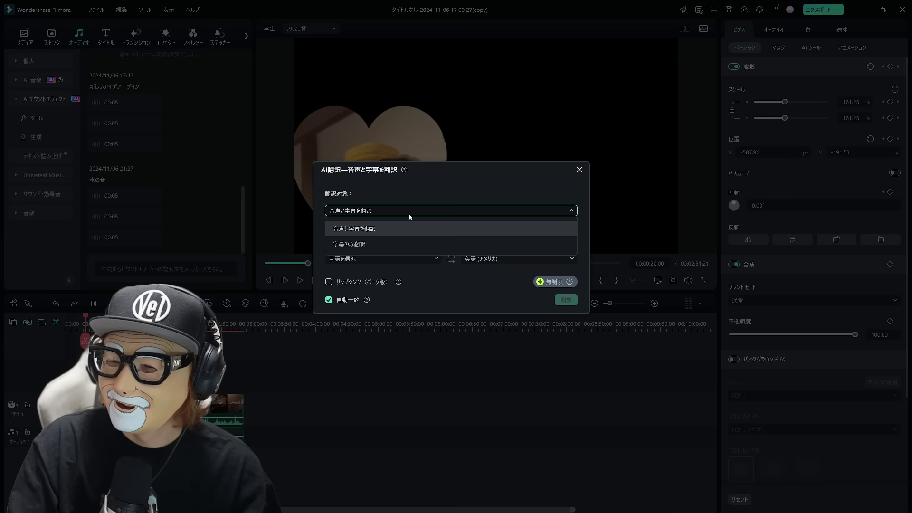
- Start AI translation of the clip's audio and subtitles from 日本語 (日本) to 英語 (アメリカ) with automatic matching
click(409, 214)
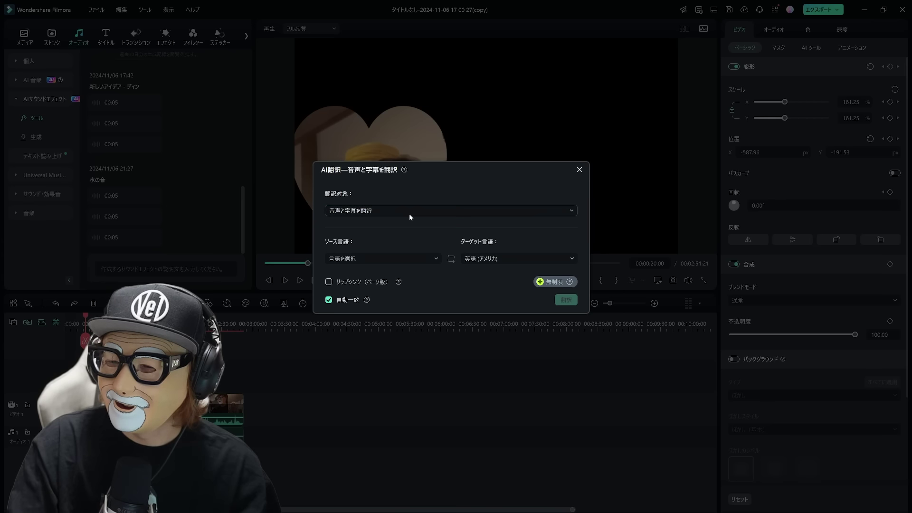
click(420, 258)
scroll(378, 299, down, 3)
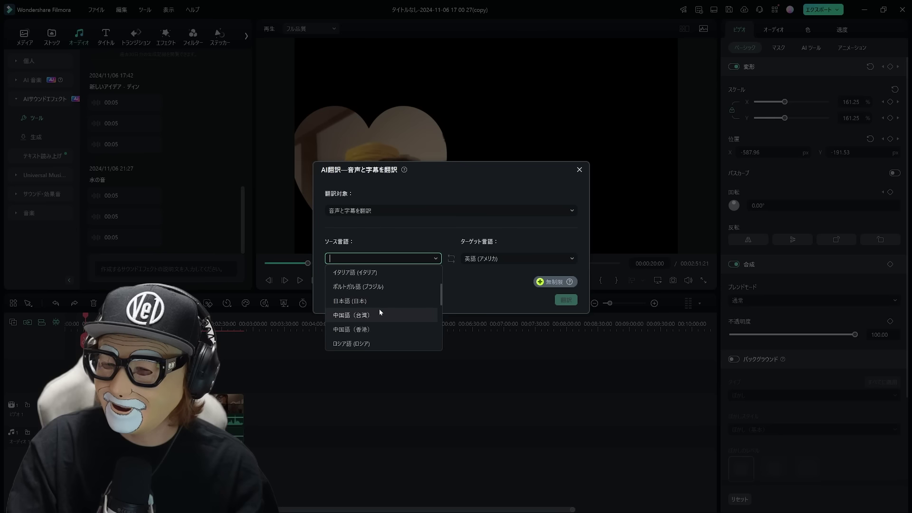
click(368, 301)
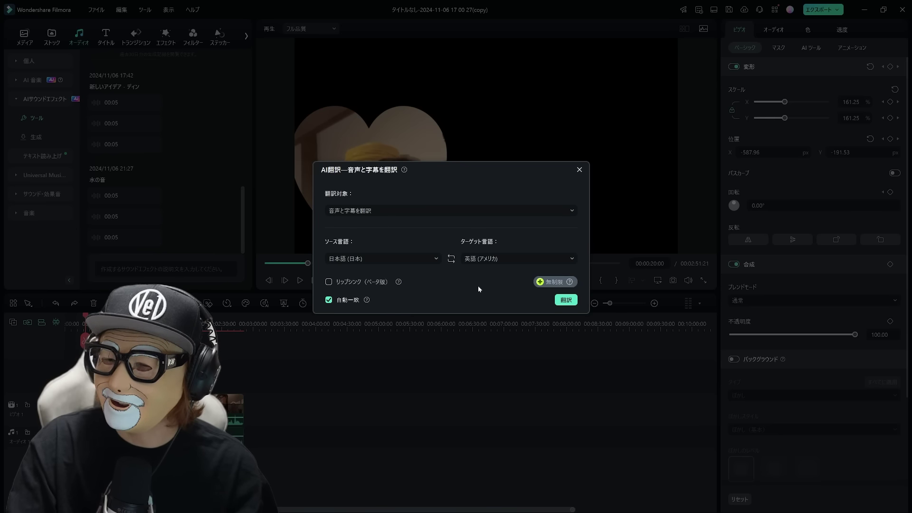
click(565, 301)
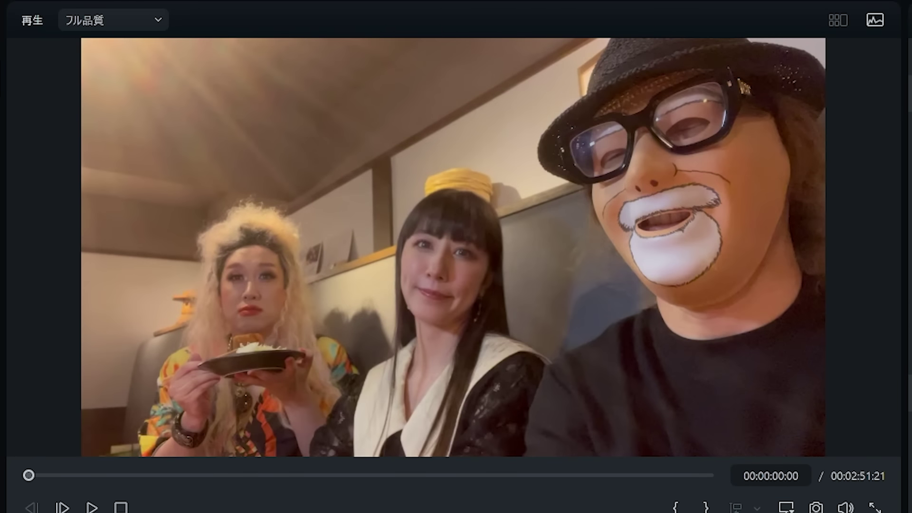
- Play the opening of the edited project and return the playhead to the start
key(space)
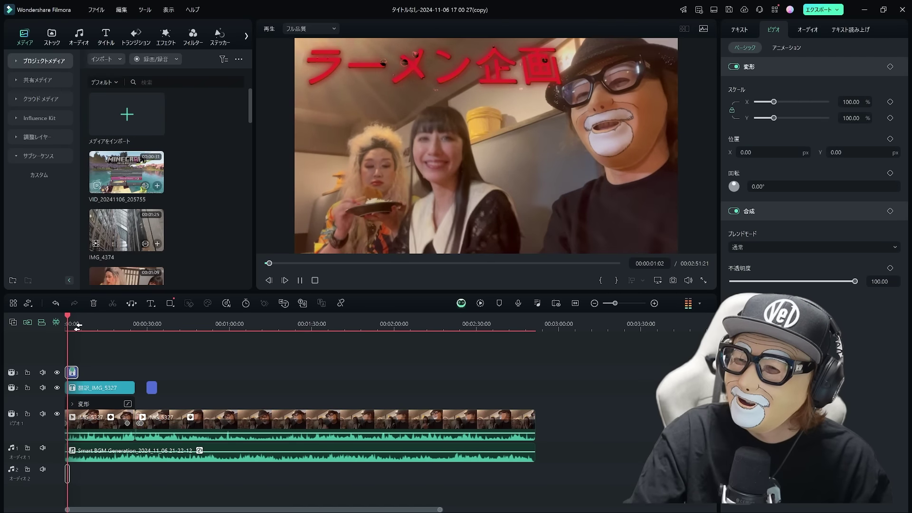
key(space)
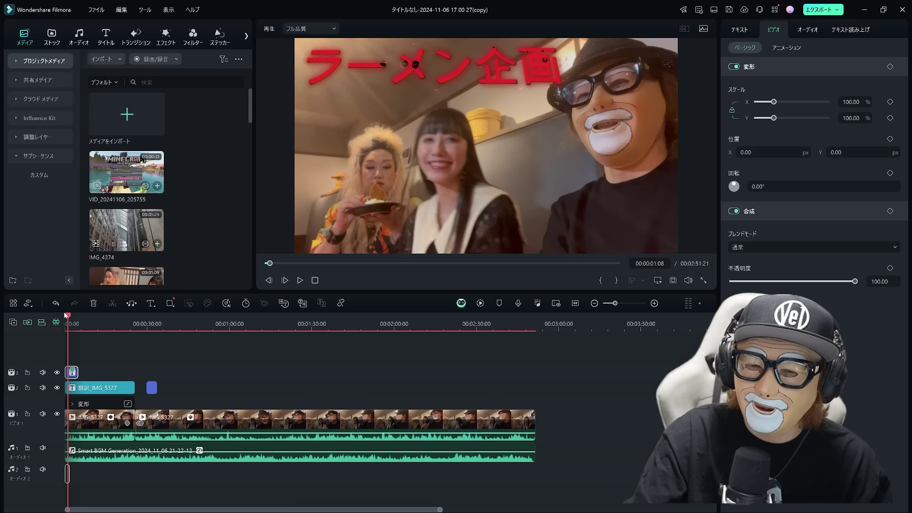
drag(67, 317, 62, 325)
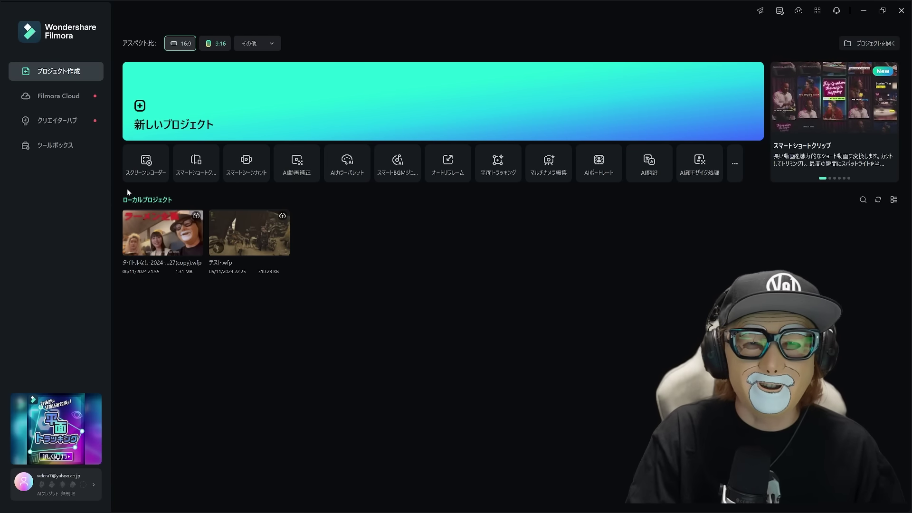
- Generate a smart short clip from IMG_5321.MOV with 0-30s duration, the 自動 theme and the 食品評価 template
click(200, 173)
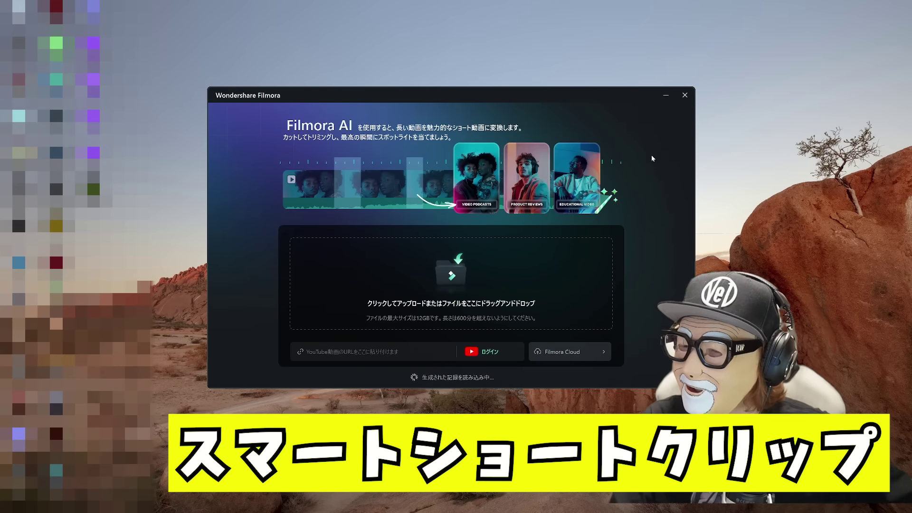
scroll(652, 154, down, 2)
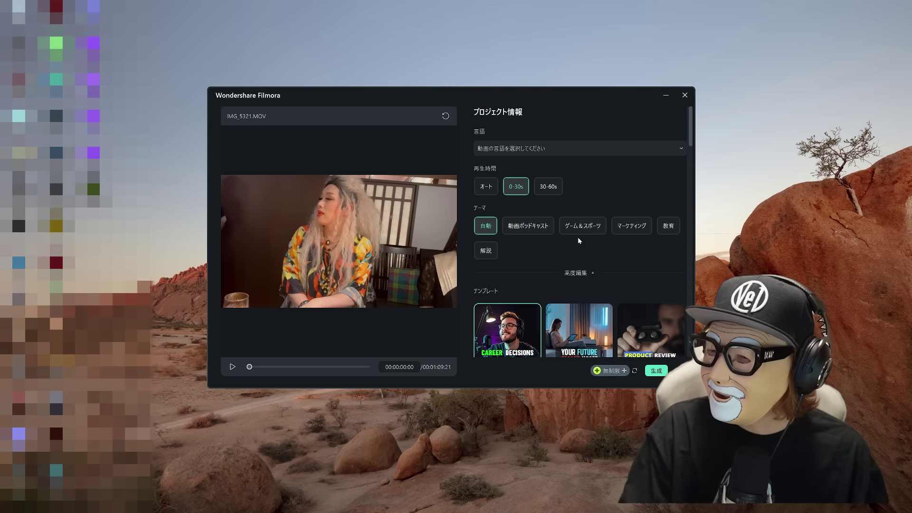
scroll(554, 240, down, 1)
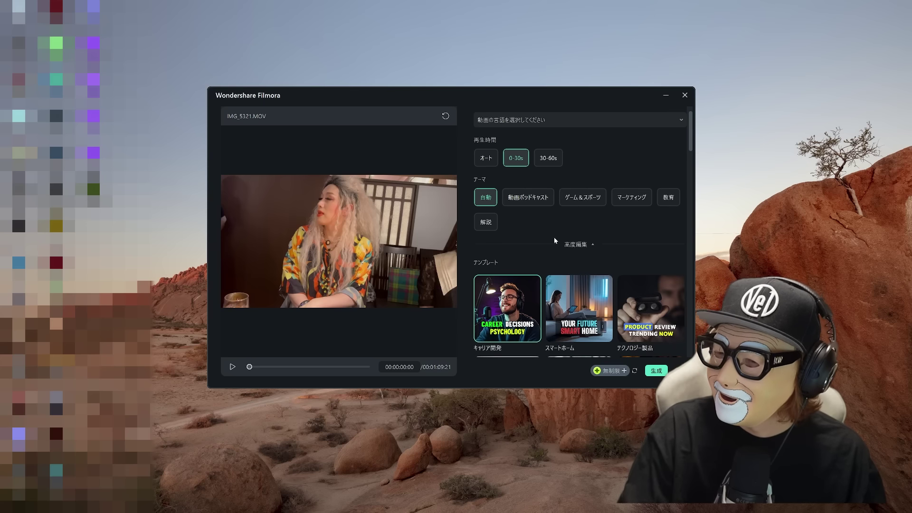
scroll(553, 238, down, 5)
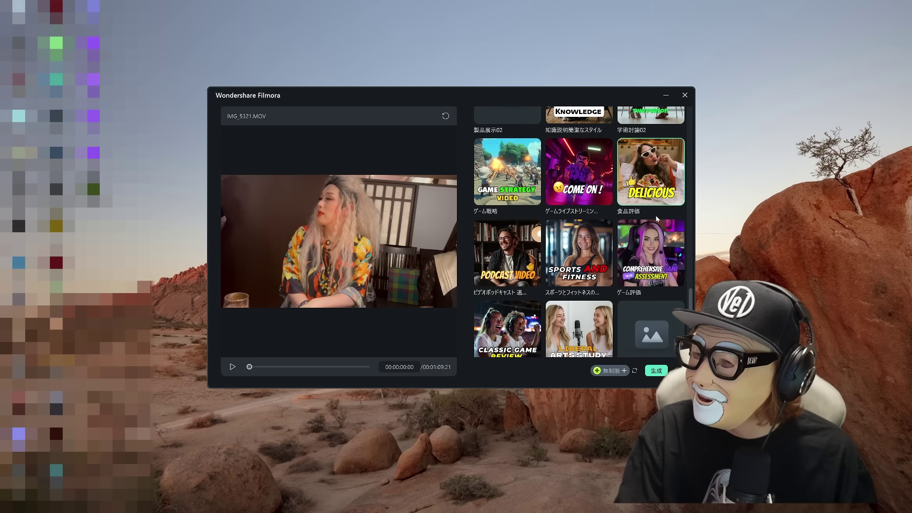
click(655, 370)
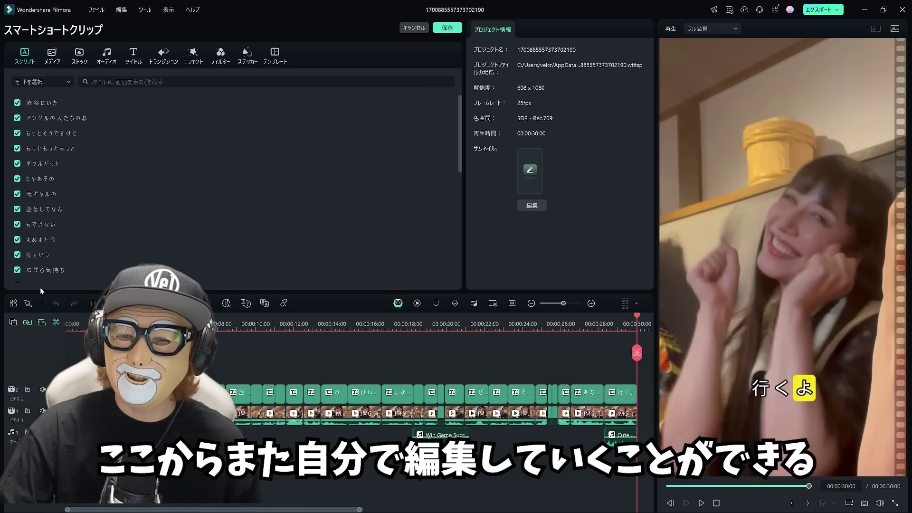
- Look through the stock, audio and transition libraries available for editing the generated short clip
click(82, 55)
click(106, 55)
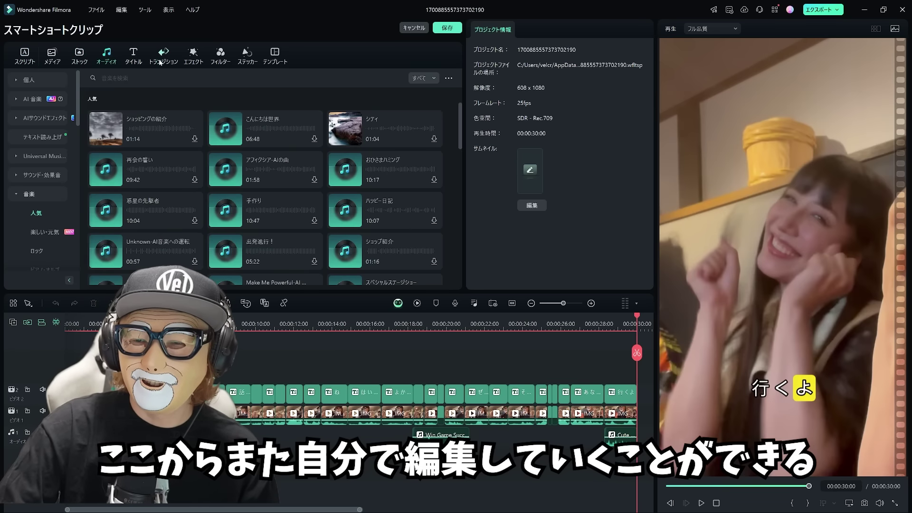
click(161, 60)
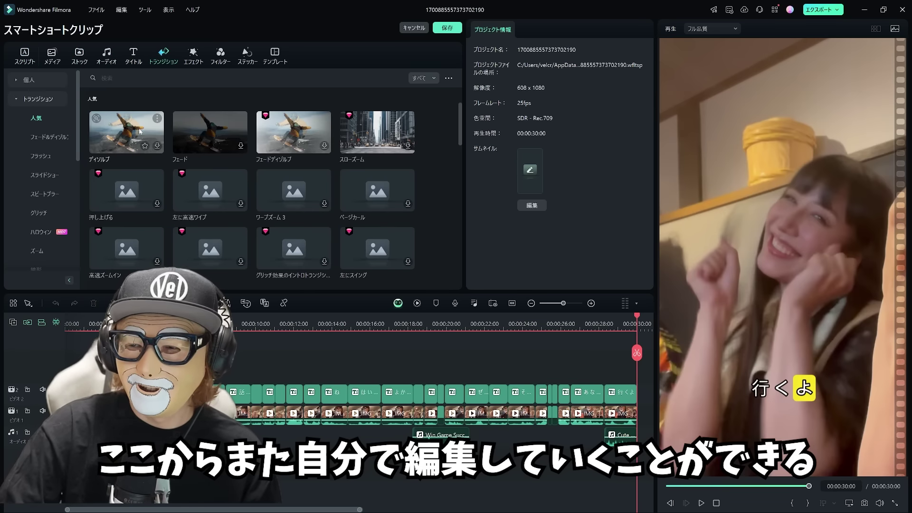